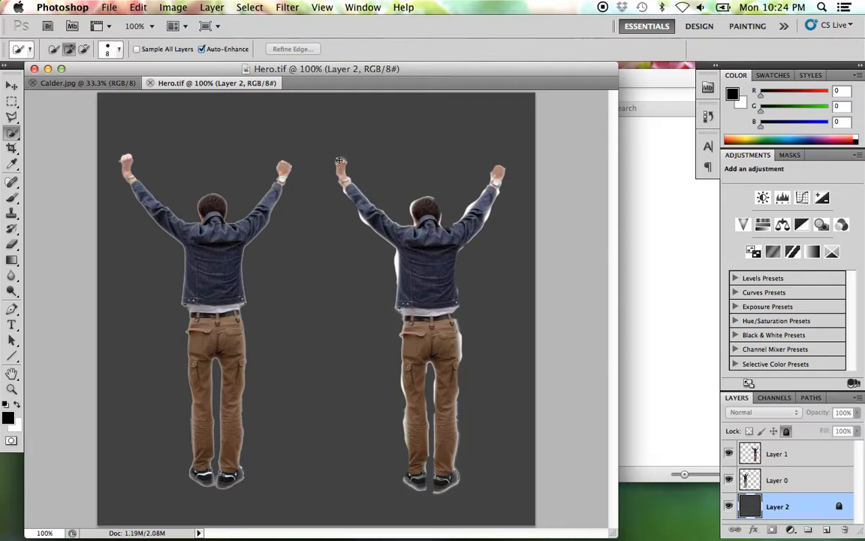
# - Examine the cut-out edges of the two figures in Hero.tif up close, from the shoes to the raised hands
pyautogui.moveTo(103, 76); pyautogui.dragTo(123, 78)
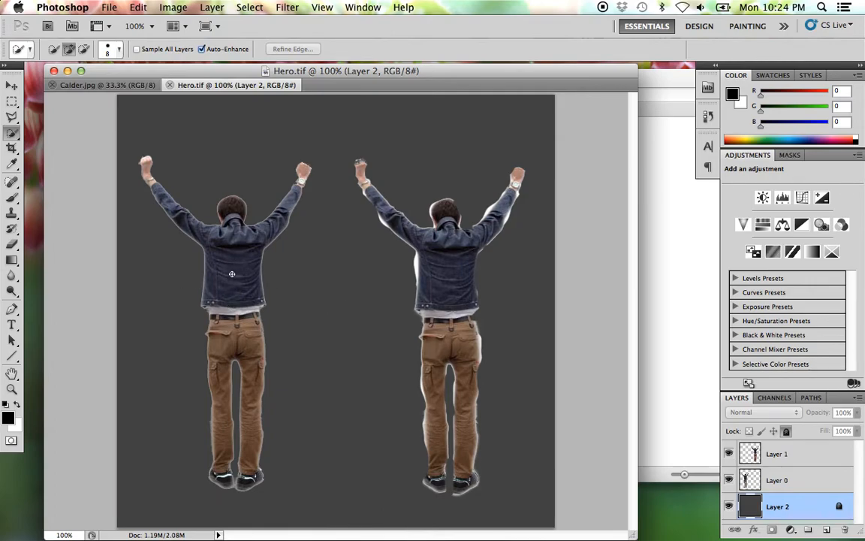
pyautogui.keyDown('super'); pyautogui.click(442, 253); pyautogui.keyUp('super')
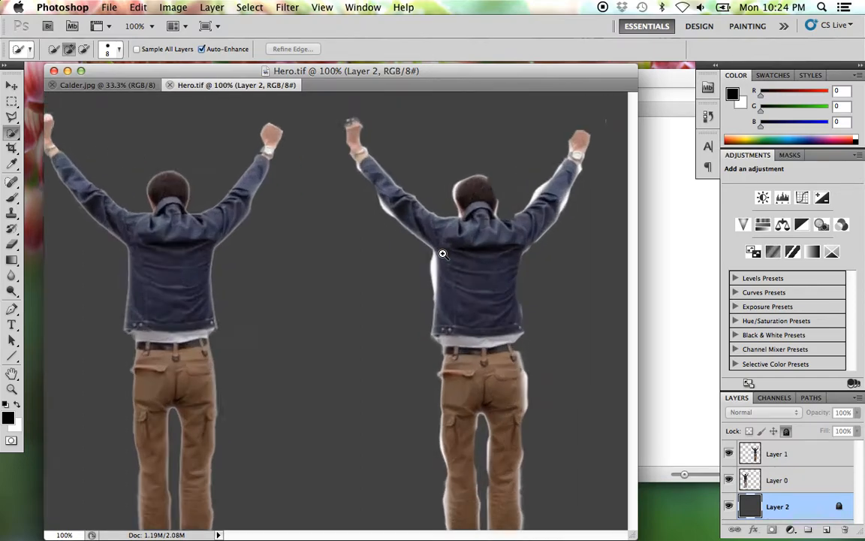
pyautogui.moveTo(401, 213); pyautogui.dragTo(338, 319)
pyautogui.moveTo(398, 396); pyautogui.dragTo(424, 254)
pyautogui.moveTo(420, 435); pyautogui.dragTo(419, 413)
pyautogui.moveTo(421, 458); pyautogui.dragTo(415, 266)
pyautogui.moveTo(422, 362); pyautogui.dragTo(448, 342)
pyautogui.keyDown('super'); pyautogui.click(433, 416); pyautogui.keyUp('super')
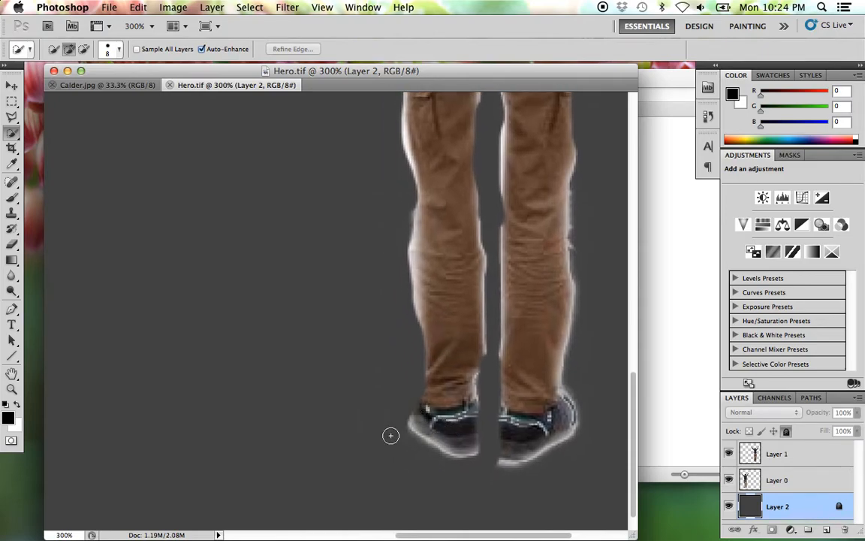
pyautogui.scroll(10, 442, 363)
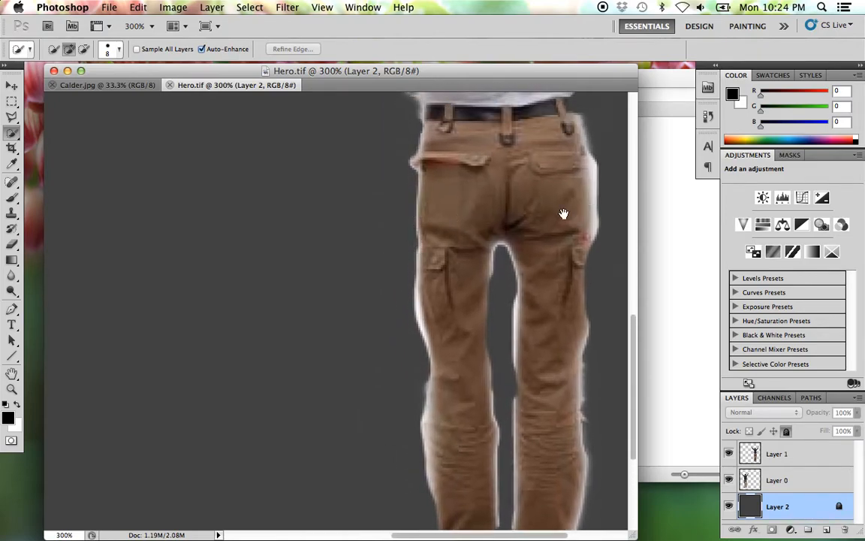
pyautogui.scroll(15, 421, 206)
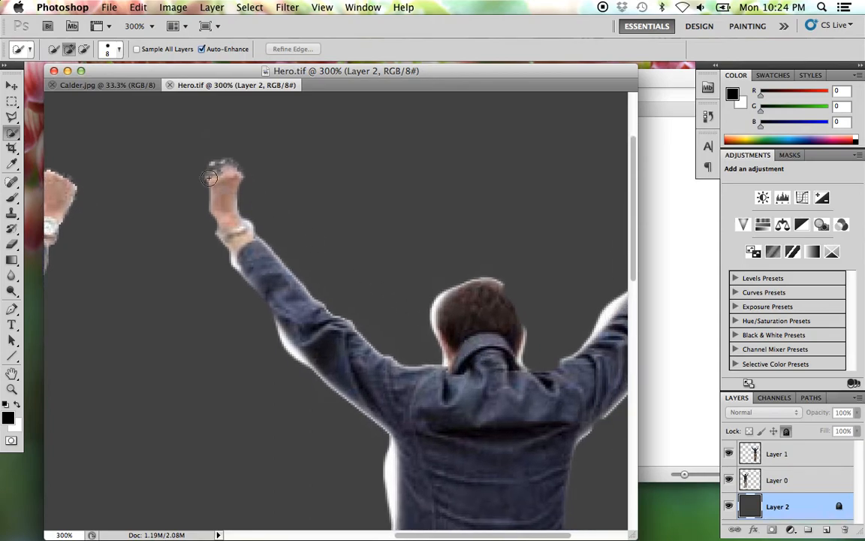
pyautogui.moveTo(414, 336)
pyautogui.mouseDown()
pyautogui.moveTo(395, 339)
pyautogui.moveTo(242, 297)
pyautogui.mouseUp()
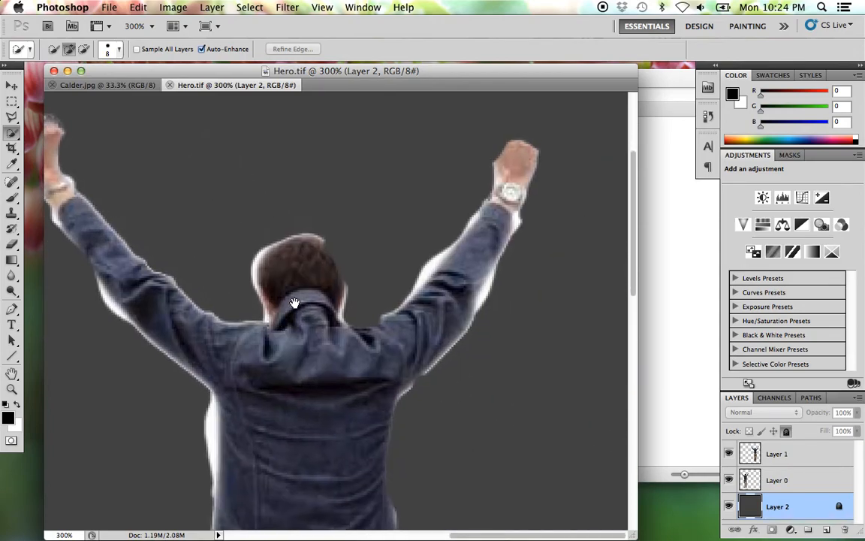
pyautogui.moveTo(355, 373); pyautogui.dragTo(433, 336)
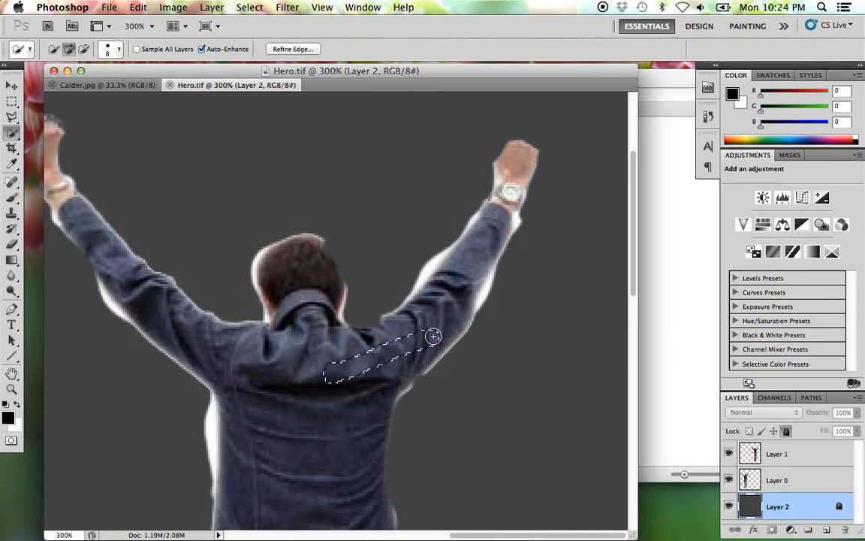
pyautogui.press('super+d')
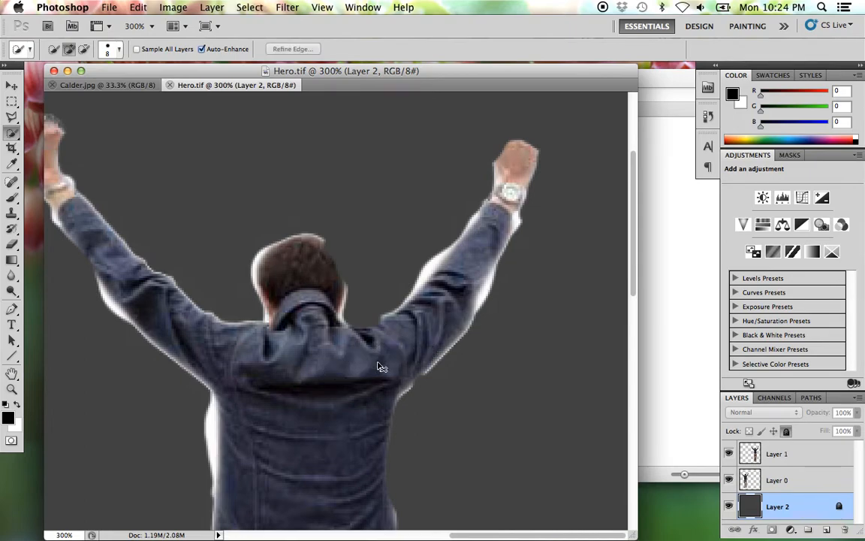
pyautogui.keyDown('alt'); pyautogui.click(332, 367); pyautogui.keyUp('alt')
pyautogui.keyDown('alt'); pyautogui.click(302, 360); pyautogui.keyUp('alt')
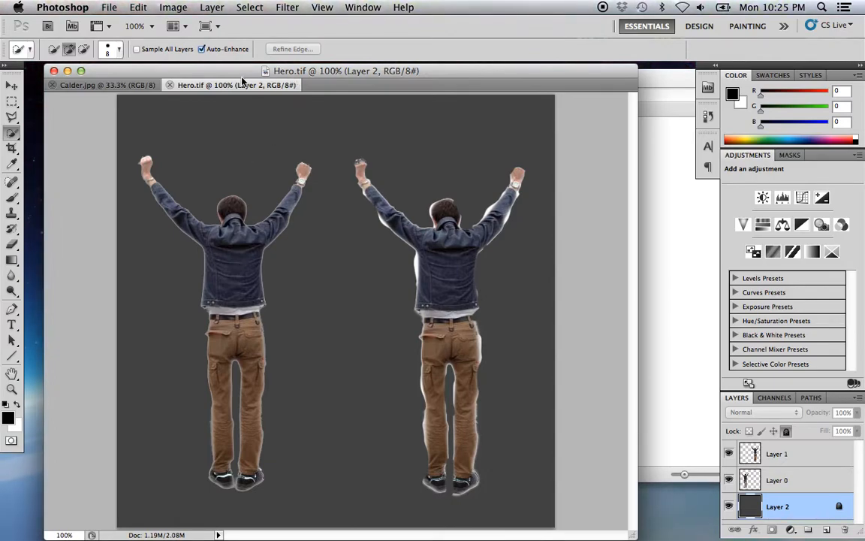
# - View the sculpture photo in Calder.jpg and return to Hero.tif
pyautogui.moveTo(203, 74); pyautogui.dragTo(252, 81)
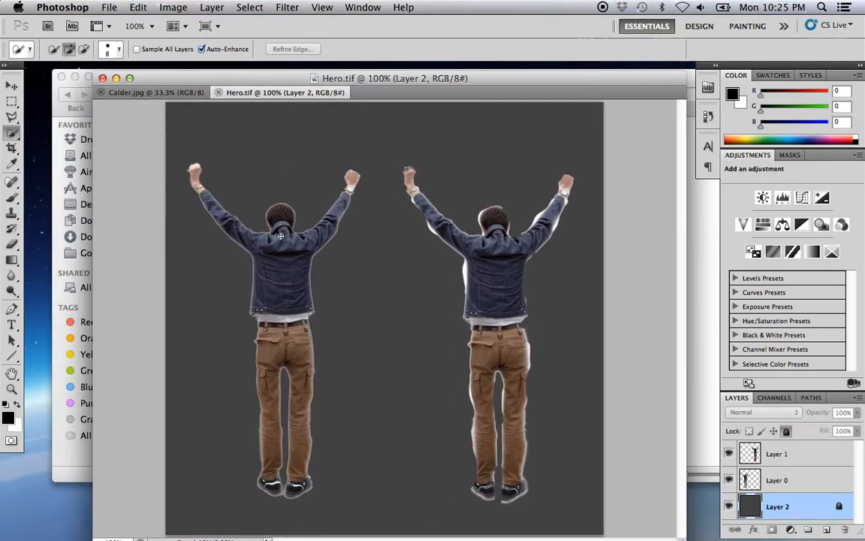
pyautogui.click(160, 95)
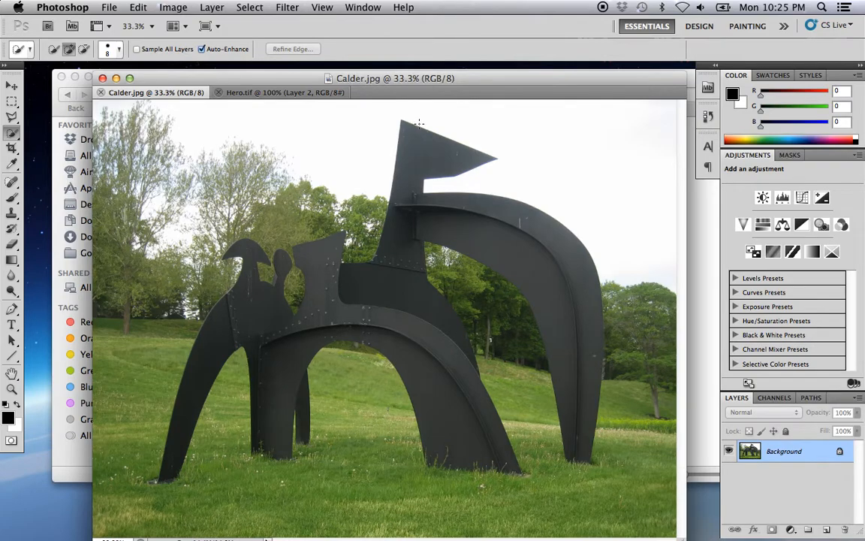
pyautogui.moveTo(469, 81); pyautogui.dragTo(441, 76)
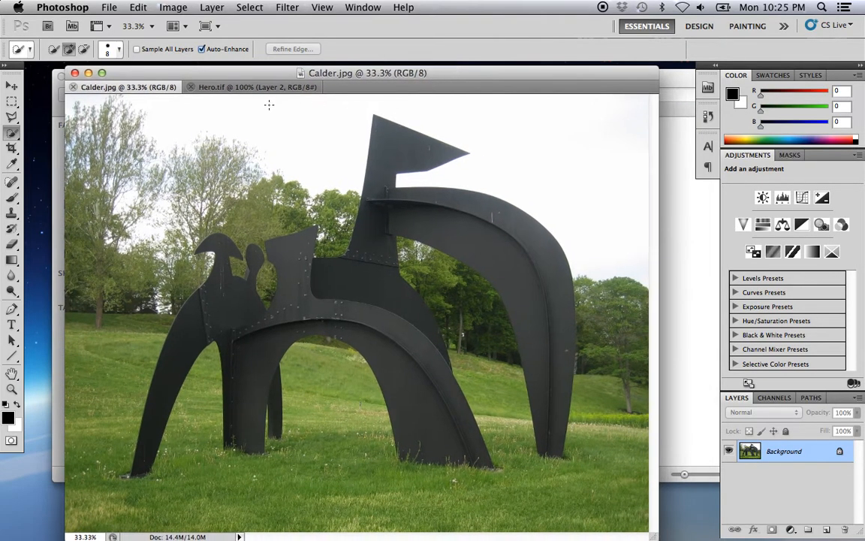
pyautogui.click(226, 86)
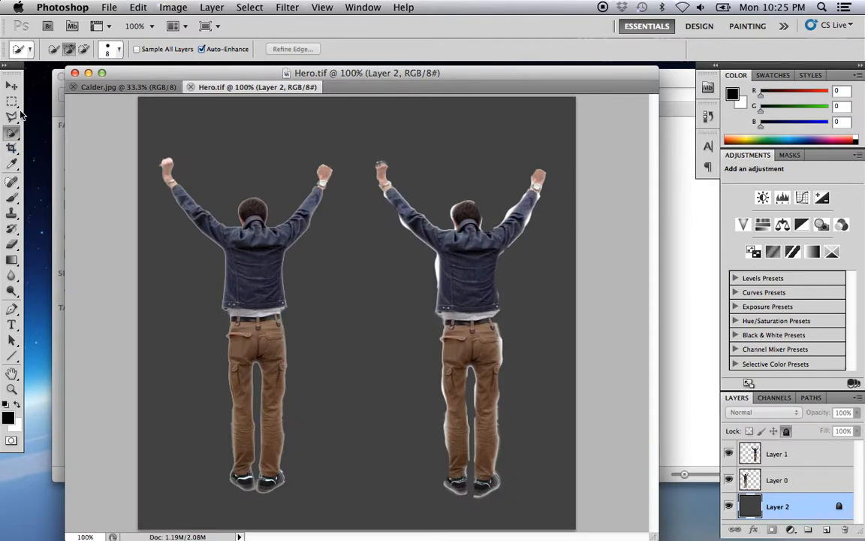
# - Duplicate Layer 0, the cleanly cut figure, into Calder.jpg and move the copy beneath the sculpture's central arch
pyautogui.click(11, 86)
pyautogui.click(248, 278)
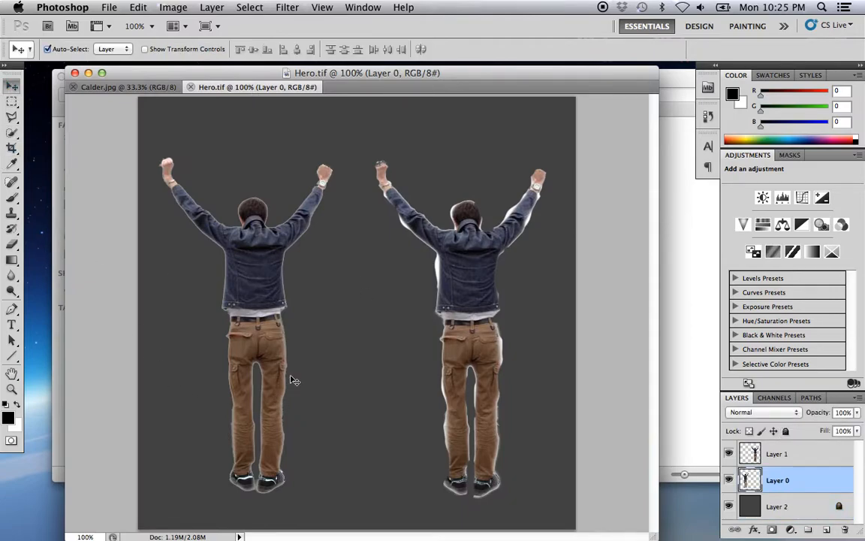
pyautogui.rightClick(790, 484)
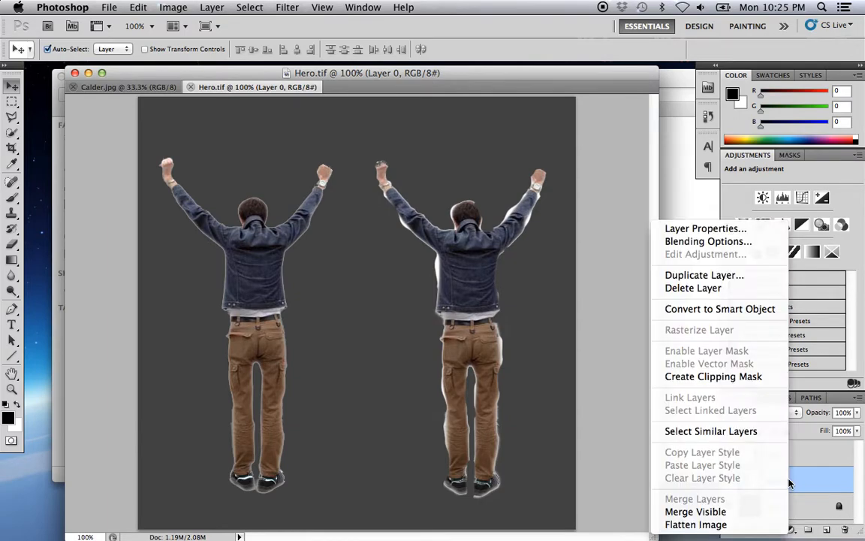
pyautogui.click(715, 279)
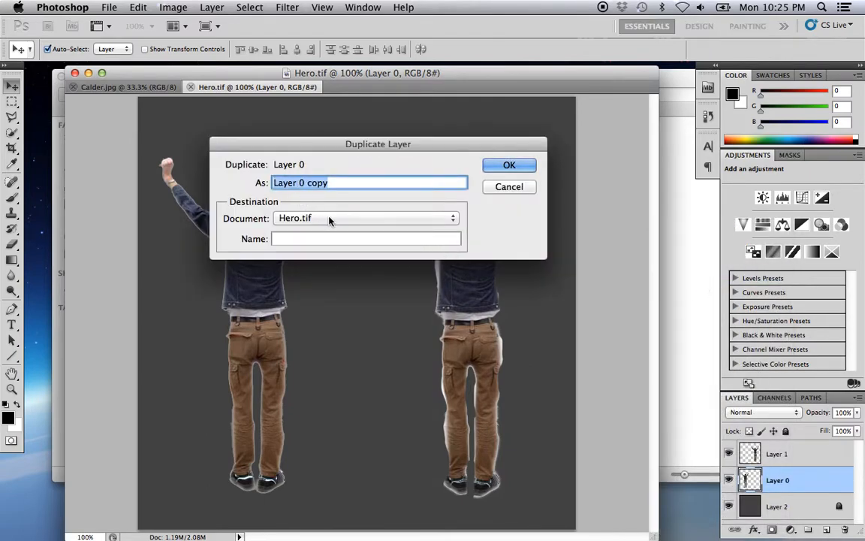
pyautogui.click(453, 217)
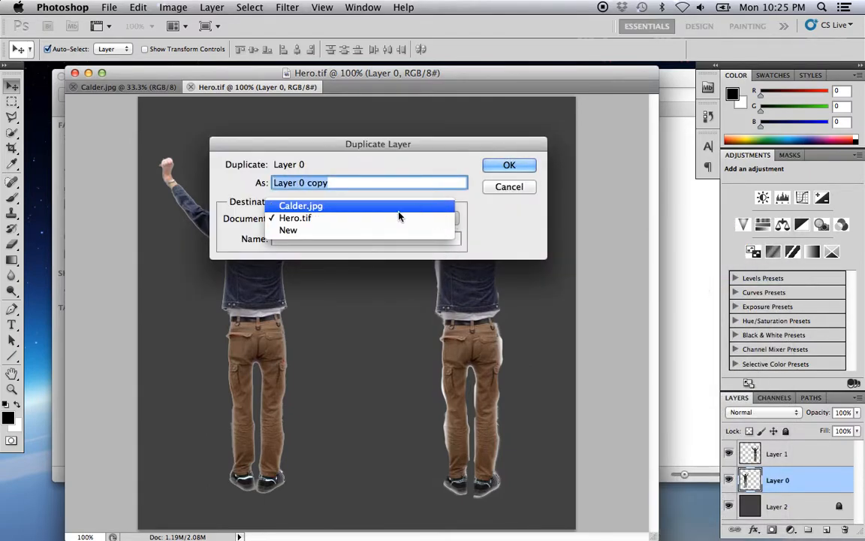
pyautogui.click(370, 209)
pyautogui.click(509, 165)
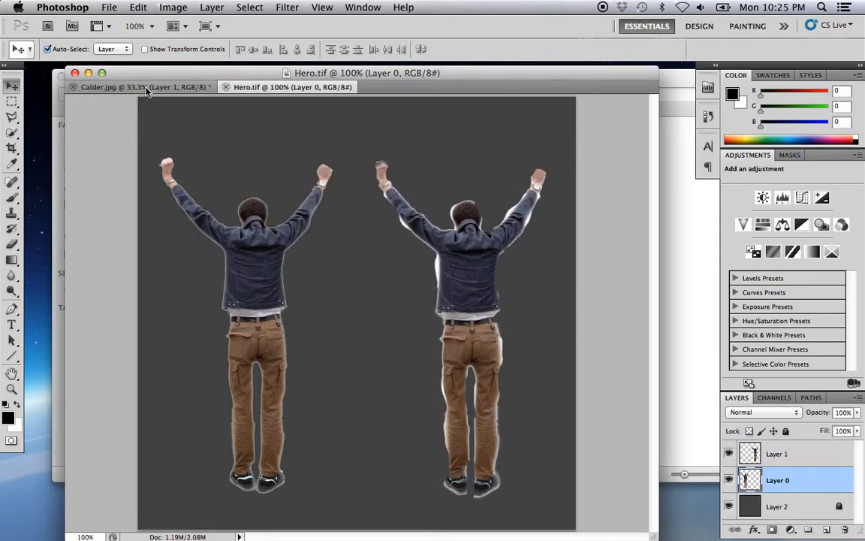
pyautogui.click(147, 88)
pyautogui.moveTo(105, 164)
pyautogui.mouseDown()
pyautogui.moveTo(276, 332)
pyautogui.moveTo(317, 415)
pyautogui.moveTo(317, 385)
pyautogui.moveTo(310, 387)
pyautogui.moveTo(350, 395)
pyautogui.moveTo(332, 399)
pyautogui.mouseUp()
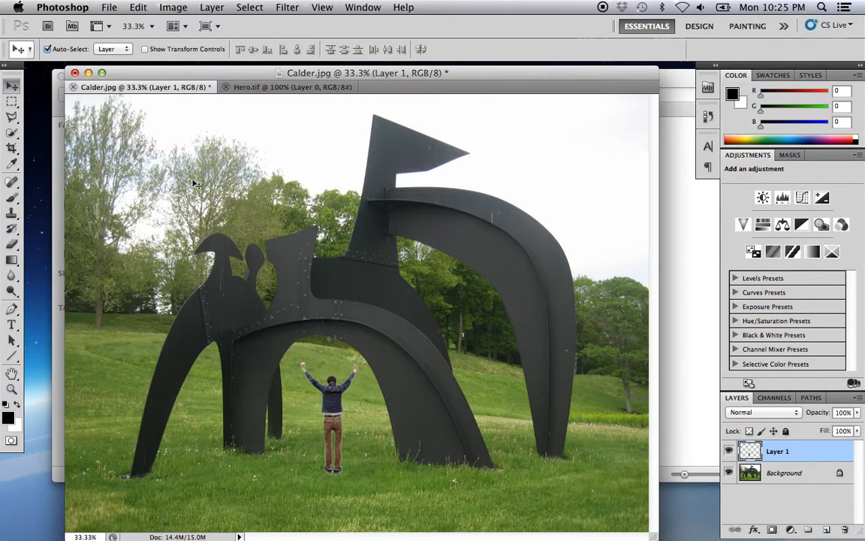
# - Free Transform the figure to 179% in width and height and place it in front of the sculpture's leftmost leg
pyautogui.click(175, 9)
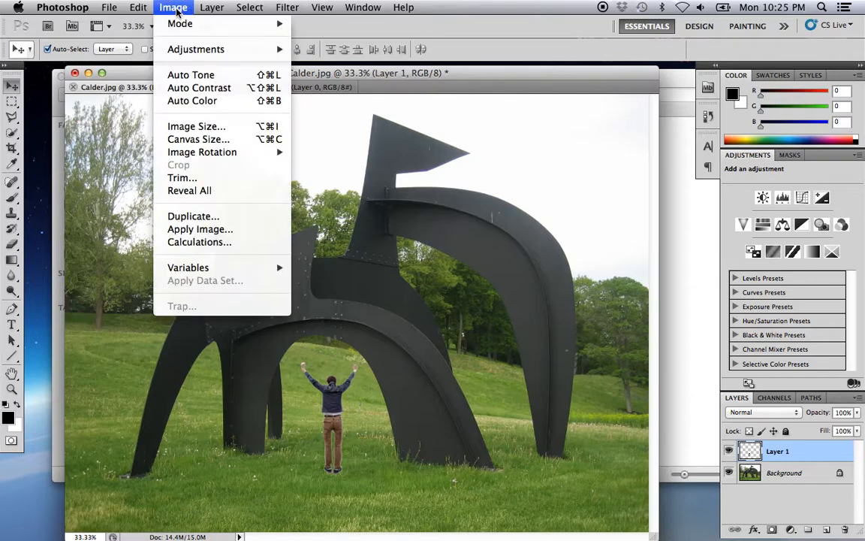
pyautogui.moveTo(135, 6)
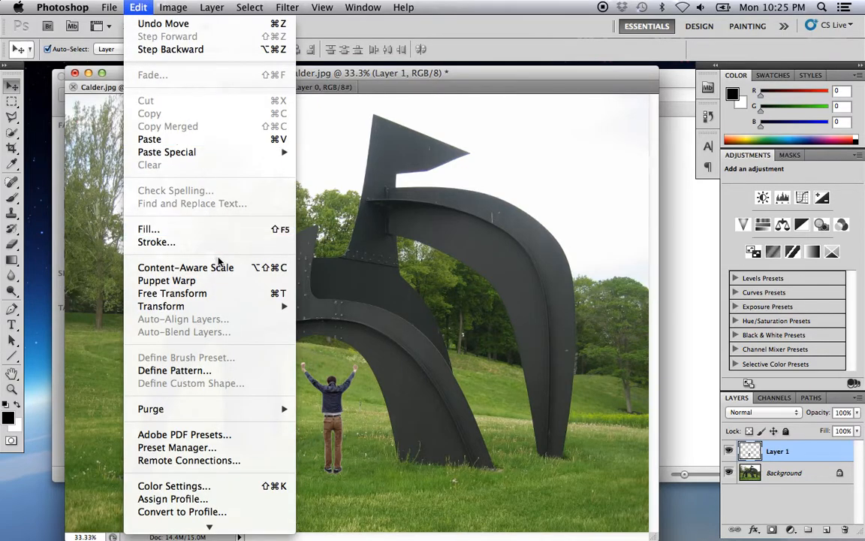
pyautogui.moveTo(214, 308)
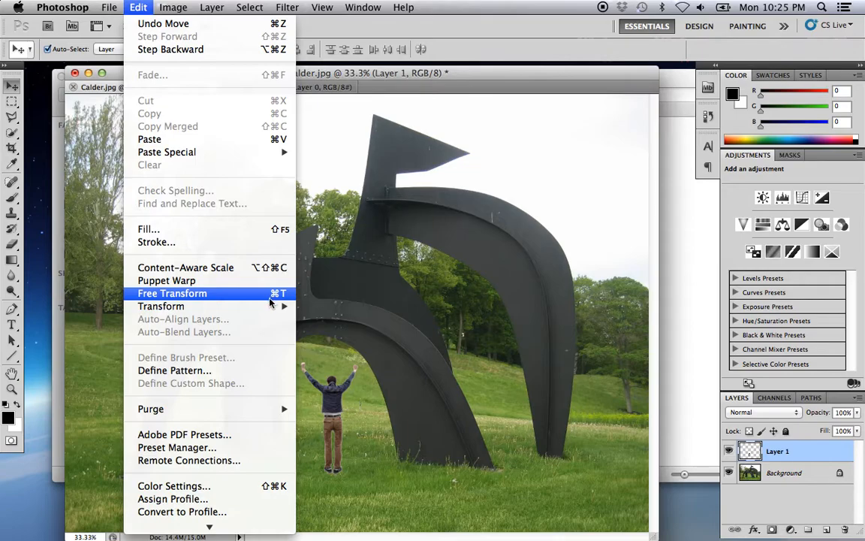
pyautogui.click(240, 298)
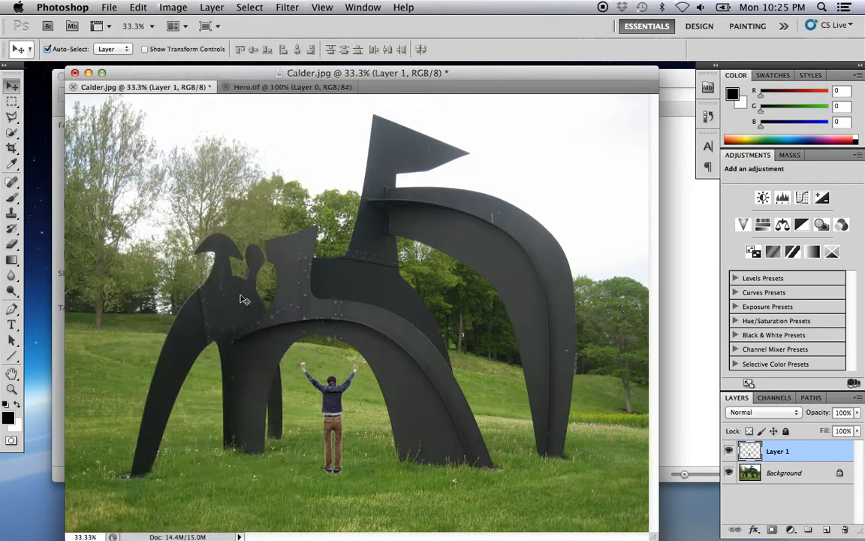
pyautogui.moveTo(363, 365)
pyautogui.mouseDown()
pyautogui.moveTo(446, 287)
pyautogui.moveTo(443, 295)
pyautogui.mouseUp()
pyautogui.moveTo(368, 340)
pyautogui.mouseDown()
pyautogui.moveTo(206, 342)
pyautogui.moveTo(179, 352)
pyautogui.moveTo(193, 350)
pyautogui.mouseUp()
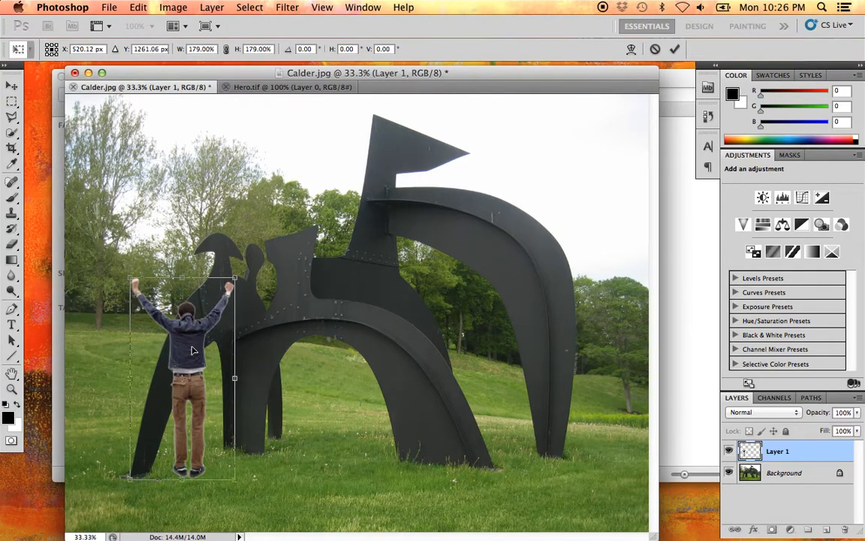
pyautogui.press('Return')
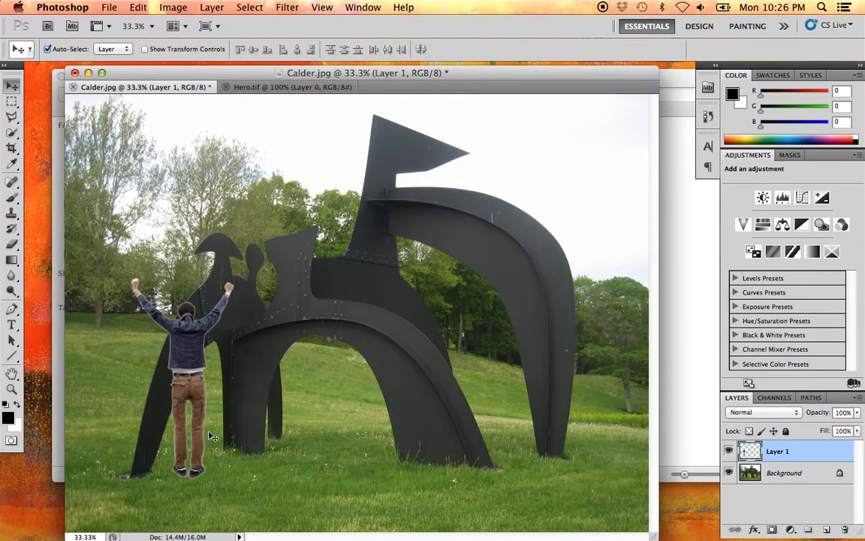
# - Duplicate the enlarged figure to a spot beside the sculpture's rightmost leg and hide the copy's layer
pyautogui.keyDown('super'); pyautogui.click(190, 414); pyautogui.keyUp('super')
pyautogui.moveTo(251, 348); pyautogui.dragTo(351, 330)
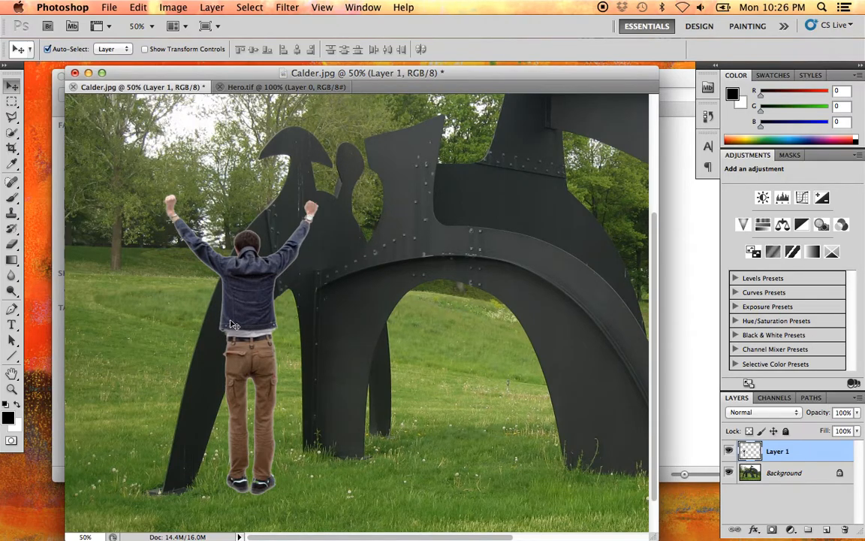
pyautogui.moveTo(295, 360); pyautogui.dragTo(287, 363)
pyautogui.keyDown('alt'); pyautogui.click(290, 363); pyautogui.keyUp('alt')
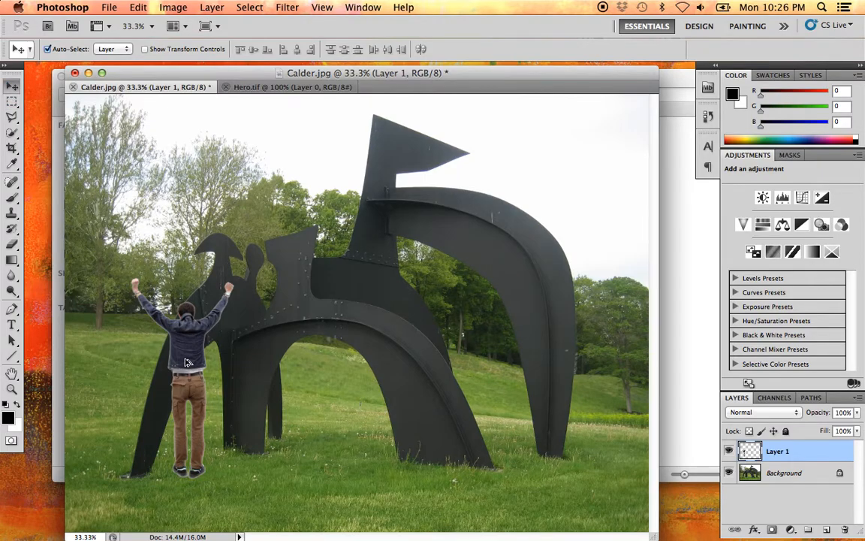
pyautogui.moveTo(189, 359); pyautogui.dragTo(520, 360)
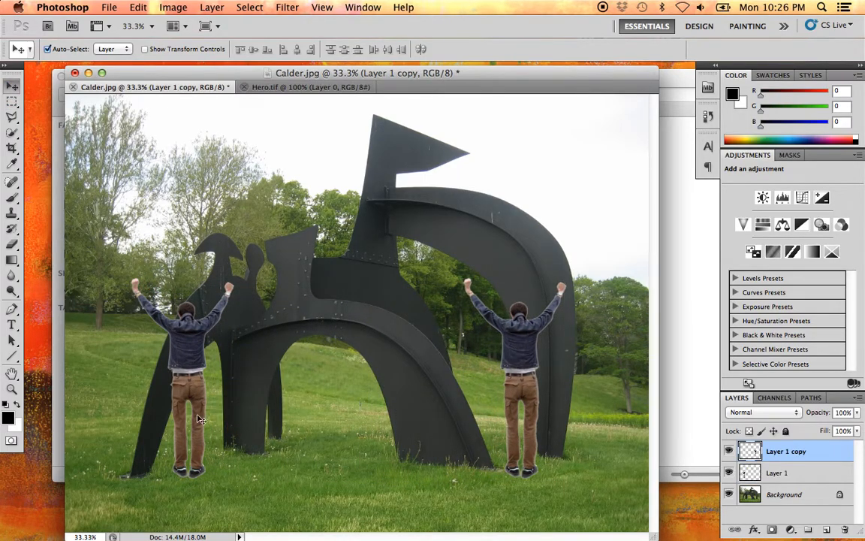
pyautogui.click(728, 451)
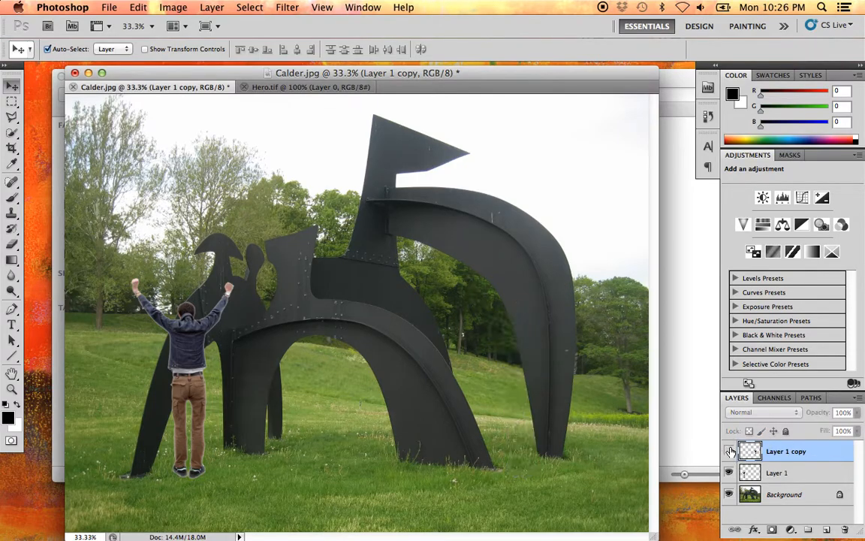
# - Lower the opacity of Layer 1, the remaining visible figure, to 54%
pyautogui.keyDown('super'); pyautogui.click(189, 398); pyautogui.keyUp('super')
pyautogui.keyDown('super'); pyautogui.click(190, 397); pyautogui.keyUp('super')
pyautogui.moveTo(190, 377); pyautogui.dragTo(336, 341)
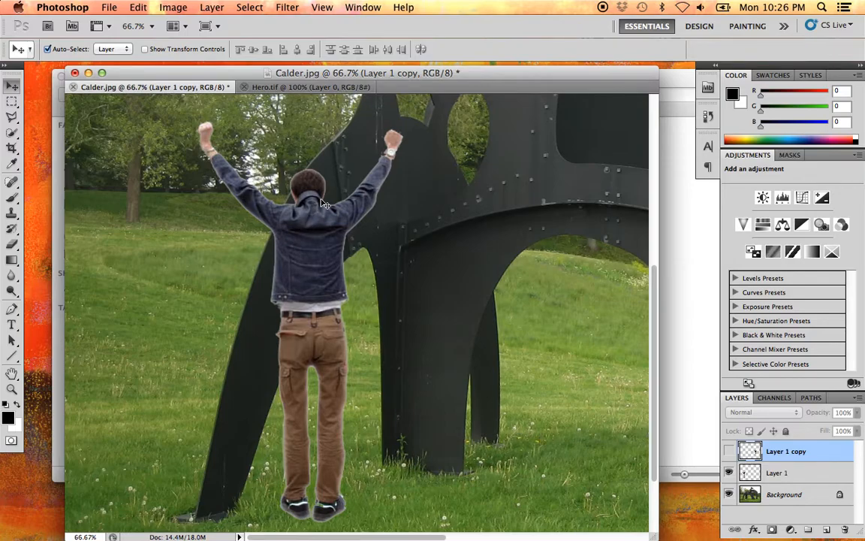
pyautogui.click(796, 473)
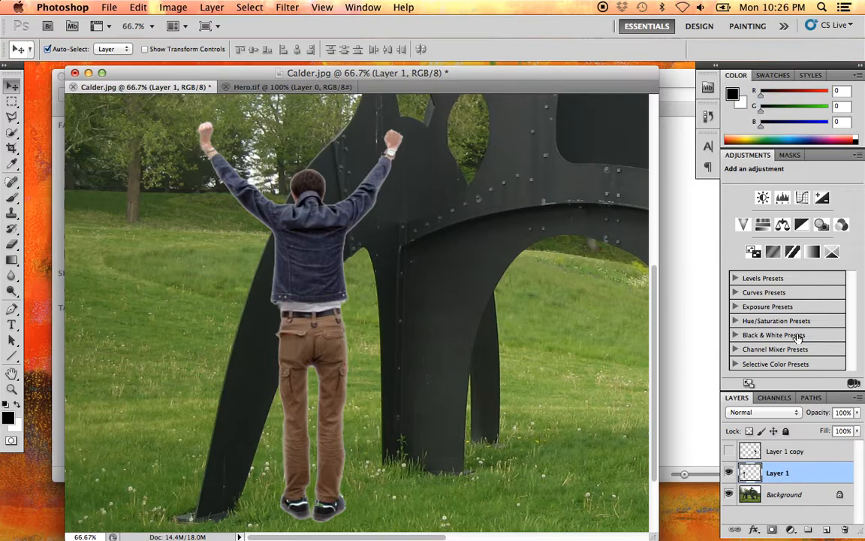
pyautogui.moveTo(857, 412); pyautogui.dragTo(821, 433)
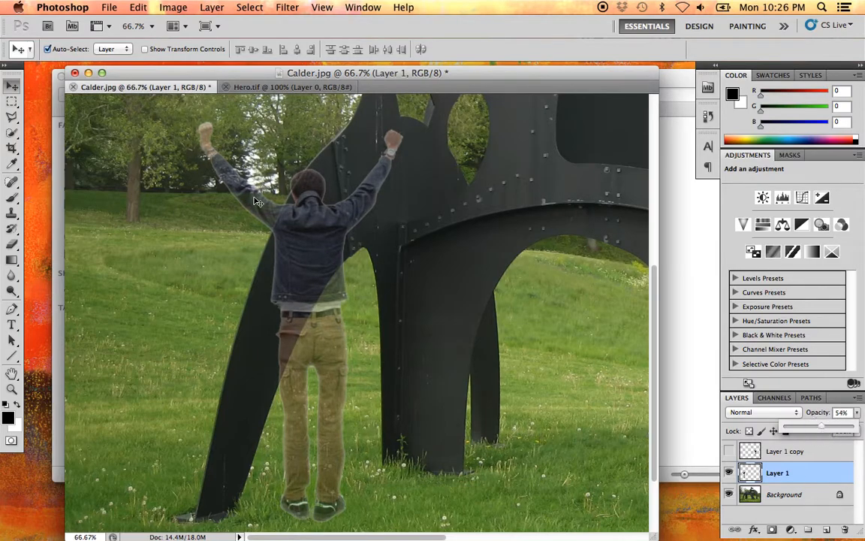
# - Start a Polygonal Lasso outline up the leftmost leg's outer edge, from beside the figure's jacket to above his head
pyautogui.click(311, 259)
pyautogui.click(311, 230)
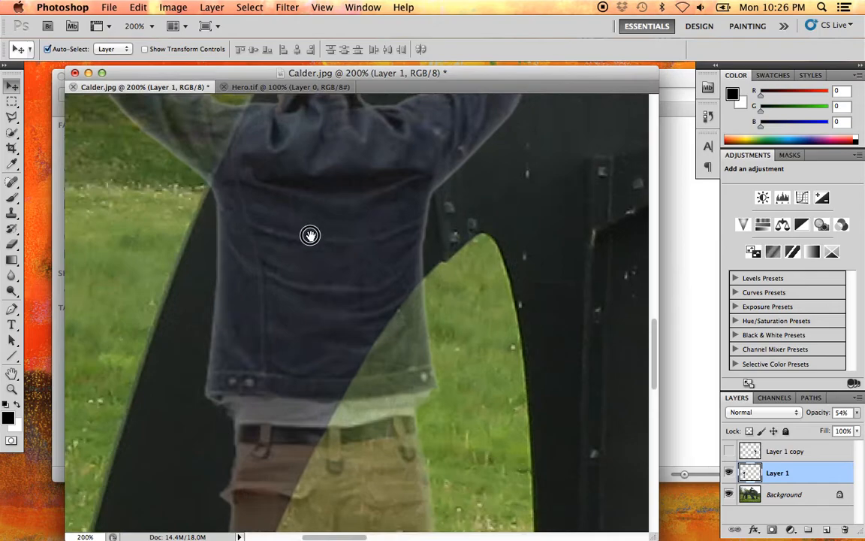
pyautogui.moveTo(309, 227); pyautogui.dragTo(331, 338)
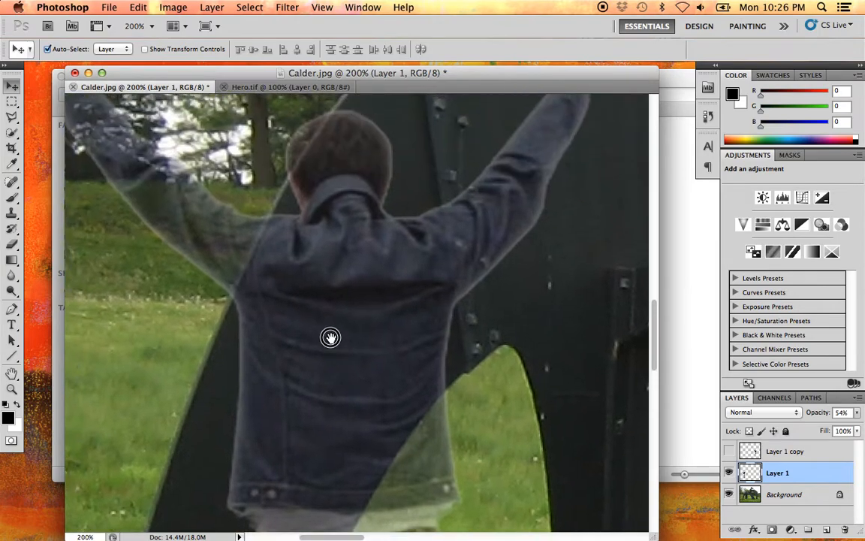
pyautogui.click(14, 120)
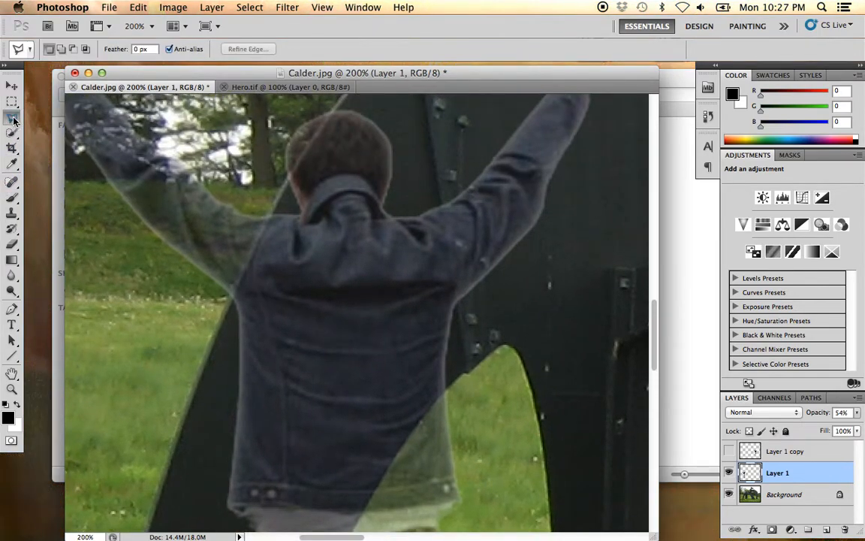
pyautogui.click(202, 374)
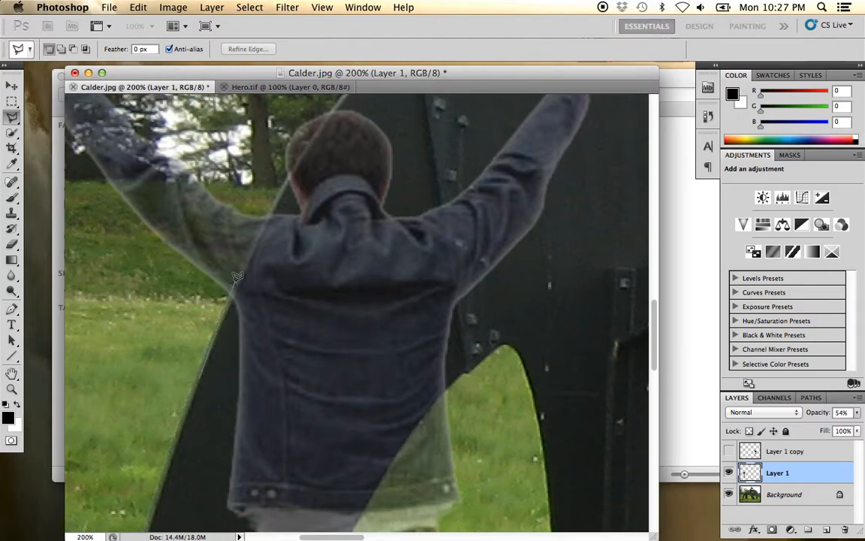
pyautogui.click(233, 284)
pyautogui.moveTo(338, 159); pyautogui.dragTo(278, 319)
pyautogui.click(279, 265)
pyautogui.click(291, 250)
pyautogui.click(313, 226)
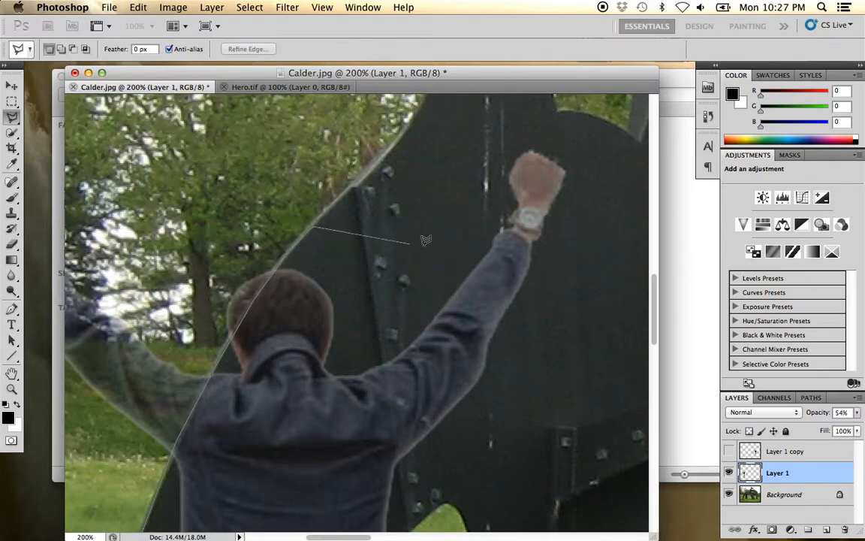
# - Continue the lasso outline around the figure's raised right arm and back down to the leg's inner edge at the jacket
pyautogui.click(426, 245)
pyautogui.click(526, 122)
pyautogui.click(587, 141)
pyautogui.click(599, 273)
pyautogui.click(518, 395)
pyautogui.moveTo(443, 472); pyautogui.dragTo(503, 205)
pyautogui.click(461, 254)
pyautogui.click(449, 279)
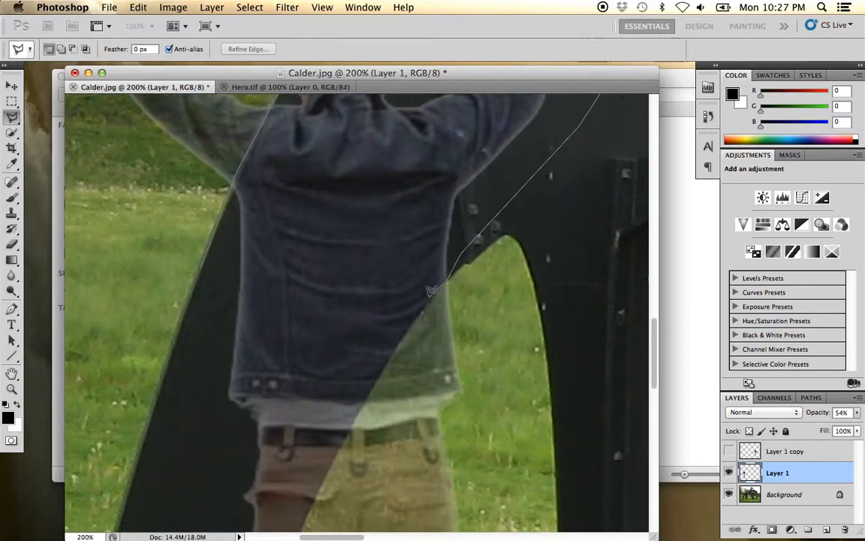
# - Trace the leg's inner edge down past the trousers and close the lasso selection over the black leg
pyautogui.moveTo(386, 335)
pyautogui.mouseDown()
pyautogui.moveTo(402, 227)
pyautogui.moveTo(414, 212)
pyautogui.mouseUp()
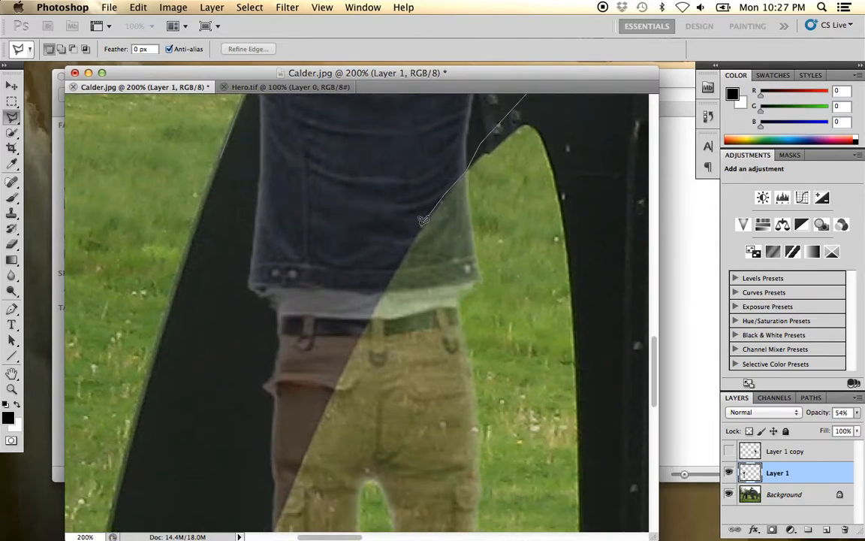
pyautogui.click(376, 303)
pyautogui.moveTo(321, 314); pyautogui.dragTo(356, 148)
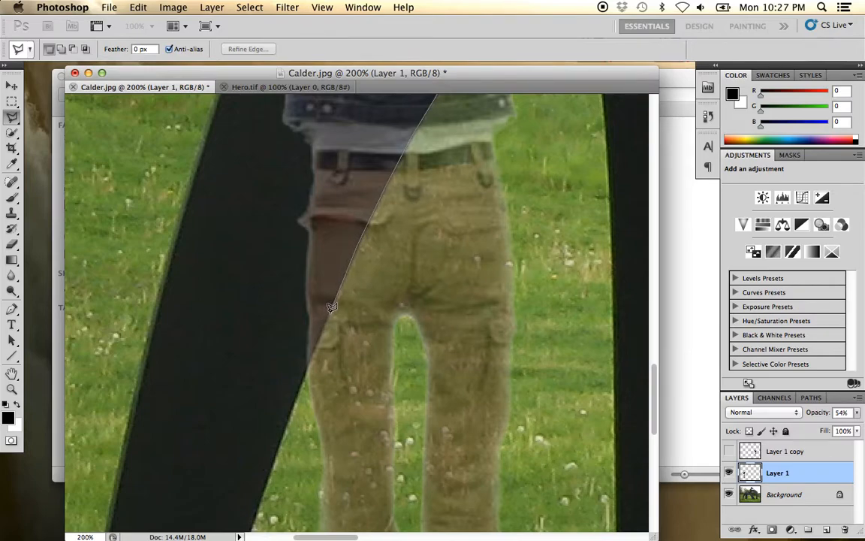
pyautogui.click(303, 375)
pyautogui.click(270, 404)
pyautogui.click(238, 296)
pyautogui.click(219, 183)
pyautogui.moveTo(249, 159); pyautogui.dragTo(244, 436)
pyautogui.doubleClick(253, 359)
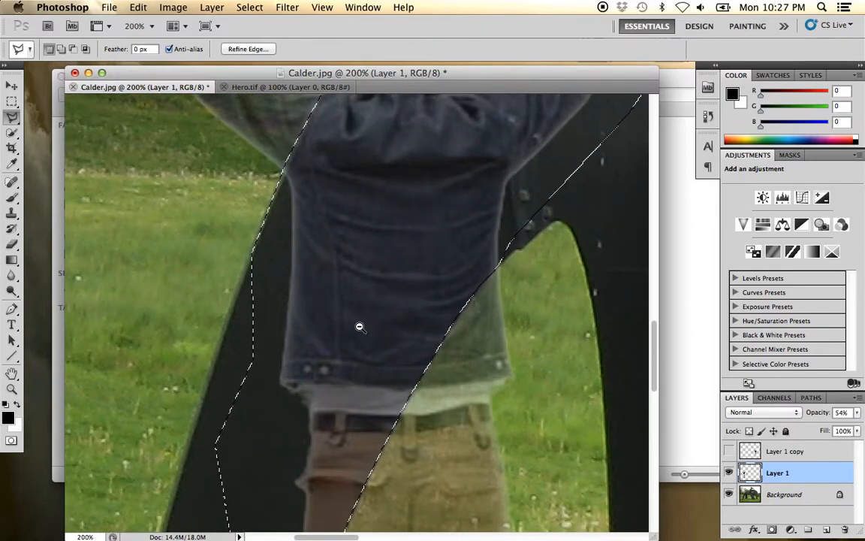
# - Delete the selected part of the figure on Layer 1 where it overlaps the sculpture's leg, and deselect
pyautogui.keyDown('alt'); pyautogui.click(383, 313); pyautogui.keyUp('alt')
pyautogui.keyDown('alt'); pyautogui.click(382, 314); pyautogui.keyUp('alt')
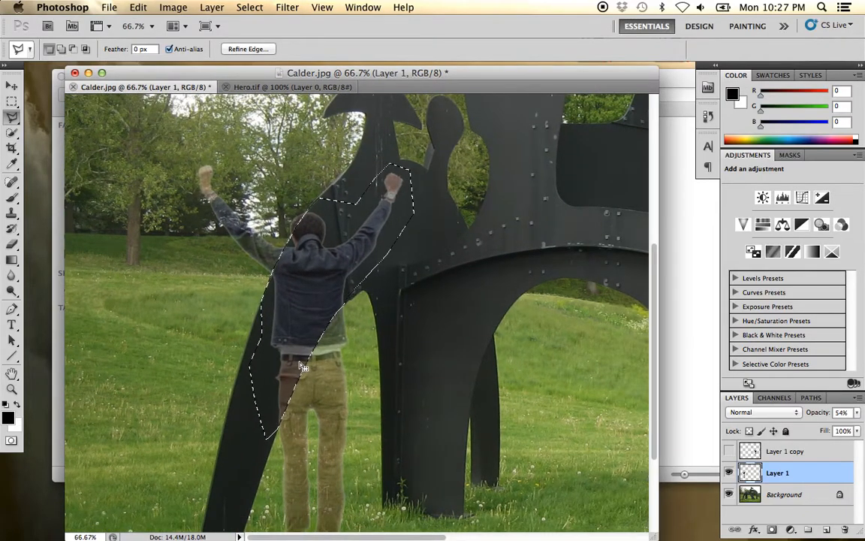
pyautogui.press('Delete')
pyautogui.press('super+d')
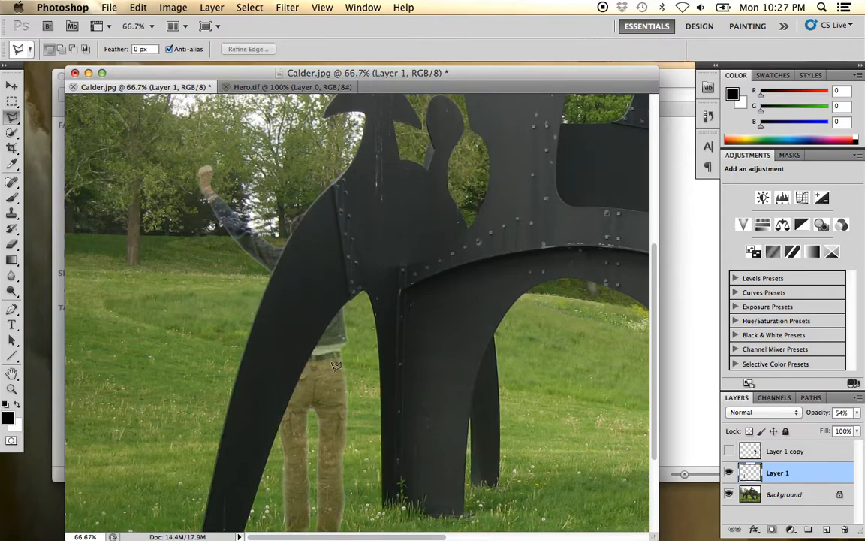
# - Restore the opacity of Layer 1 to 100%
pyautogui.click(857, 412)
pyautogui.moveTo(821, 428); pyautogui.dragTo(861, 429)
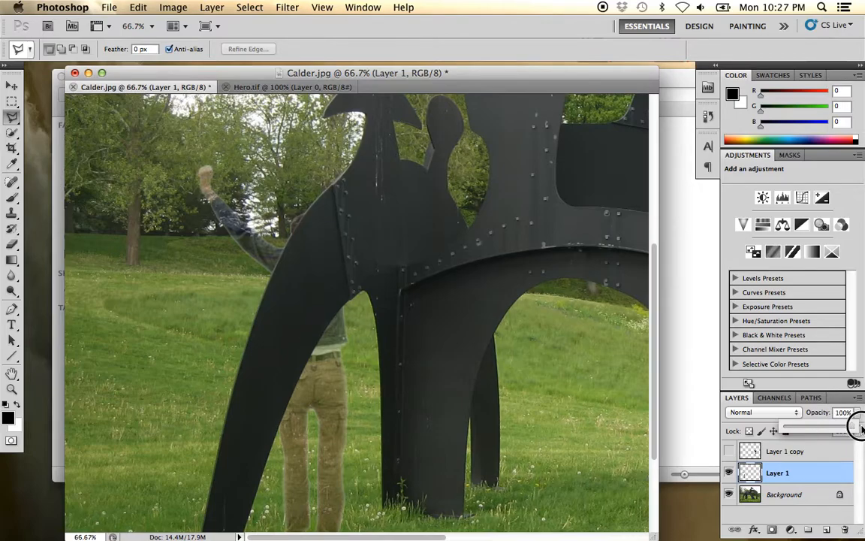
pyautogui.keyDown('alt'); pyautogui.click(334, 387); pyautogui.keyUp('alt')
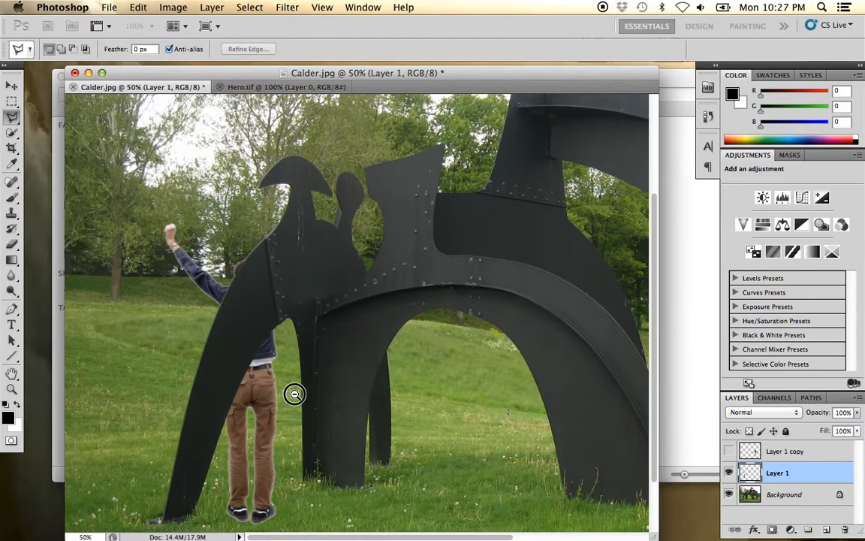
pyautogui.keyDown('alt'); pyautogui.click(293, 394); pyautogui.keyUp('alt')
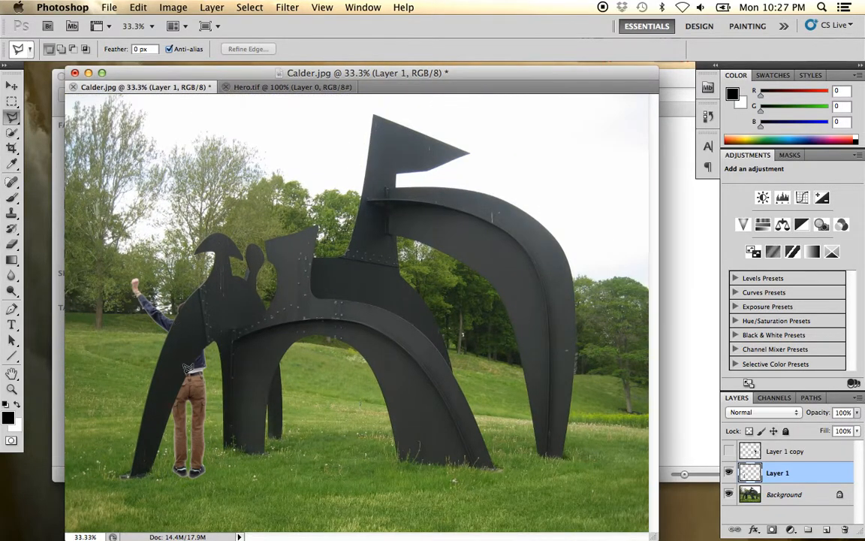
# - Try moving the partly erased figure away from the sculpture's leftmost leg, and undo the move
pyautogui.click(11, 85)
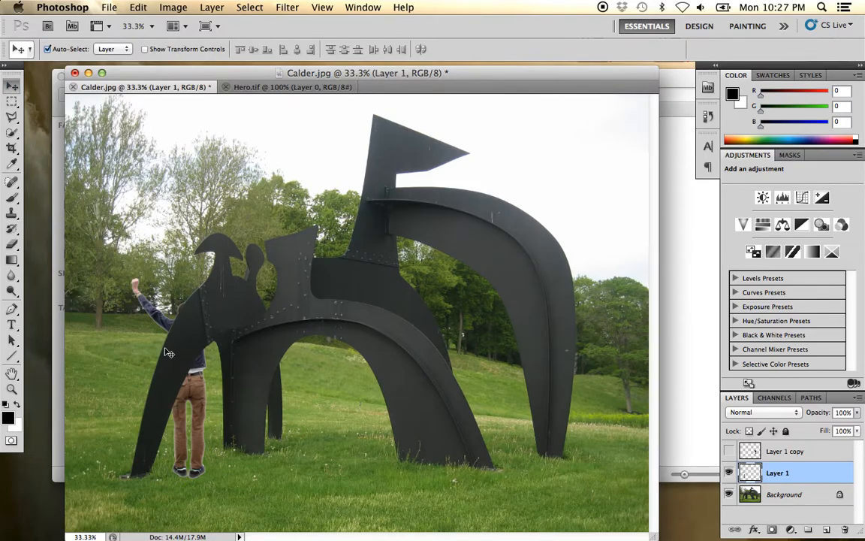
pyautogui.keyDown('ctrl'); pyautogui.click(194, 405); pyautogui.keyUp('ctrl')
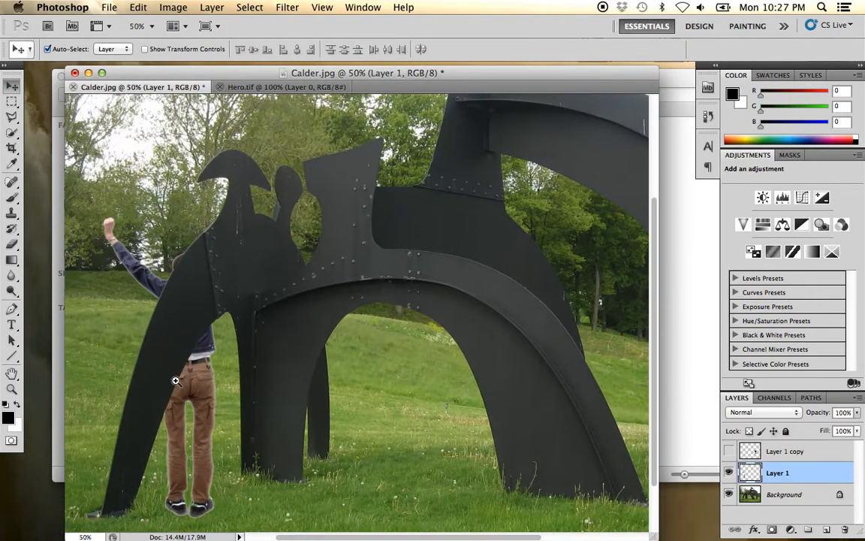
pyautogui.moveTo(187, 392); pyautogui.dragTo(251, 370)
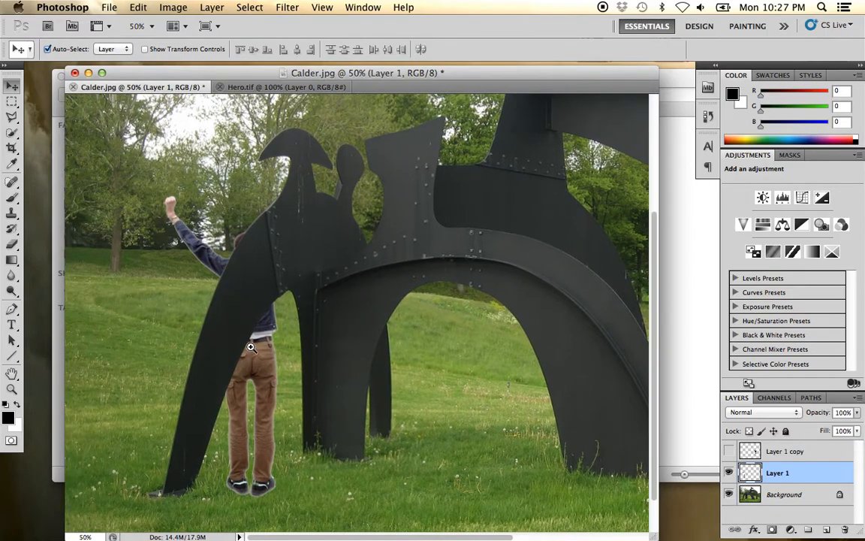
pyautogui.keyDown('ctrl'); pyautogui.click(233, 330); pyautogui.keyUp('ctrl')
pyautogui.moveTo(238, 334); pyautogui.dragTo(286, 292)
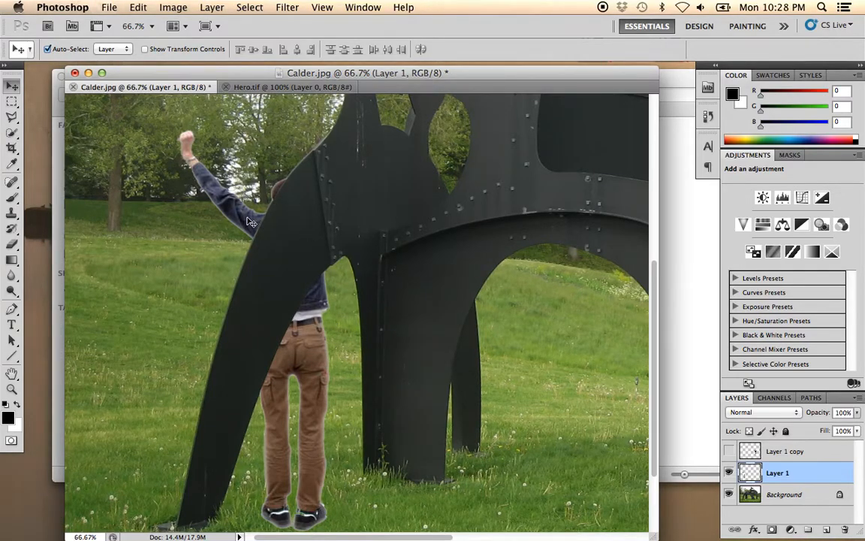
pyautogui.moveTo(233, 206); pyautogui.dragTo(162, 184)
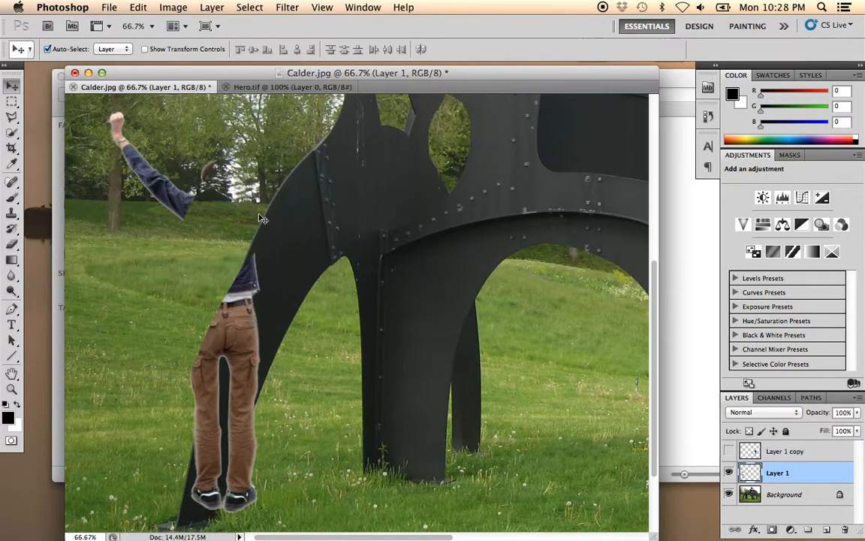
pyautogui.press('super+z')
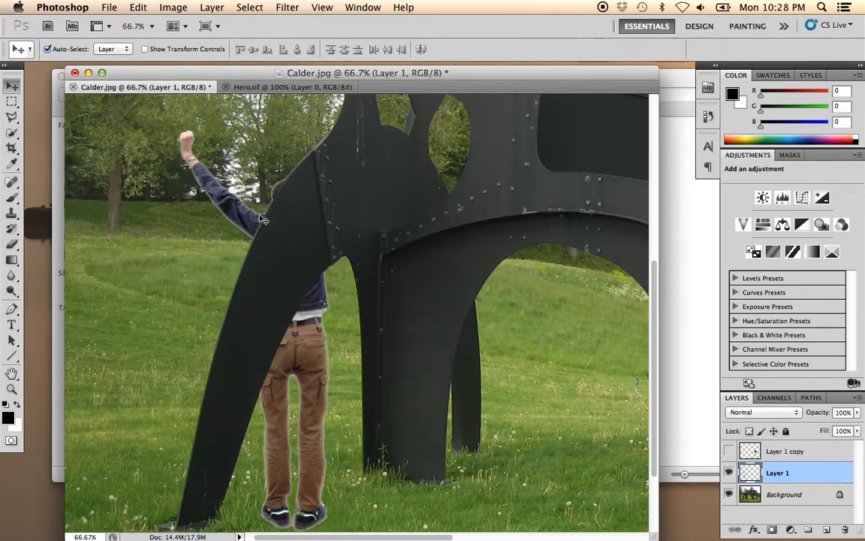
# - Hide Layer 1, show Layer 1 copy, and move its intact figure in front of the sculpture's leftmost leg
pyautogui.keyDown('alt'); pyautogui.click(366, 342); pyautogui.keyUp('alt')
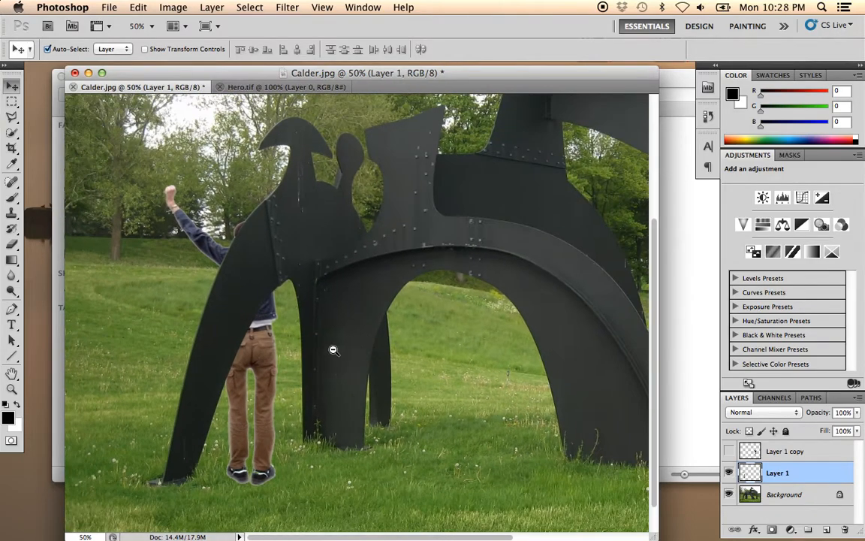
pyautogui.keyDown('alt'); pyautogui.click(345, 371); pyautogui.keyUp('alt')
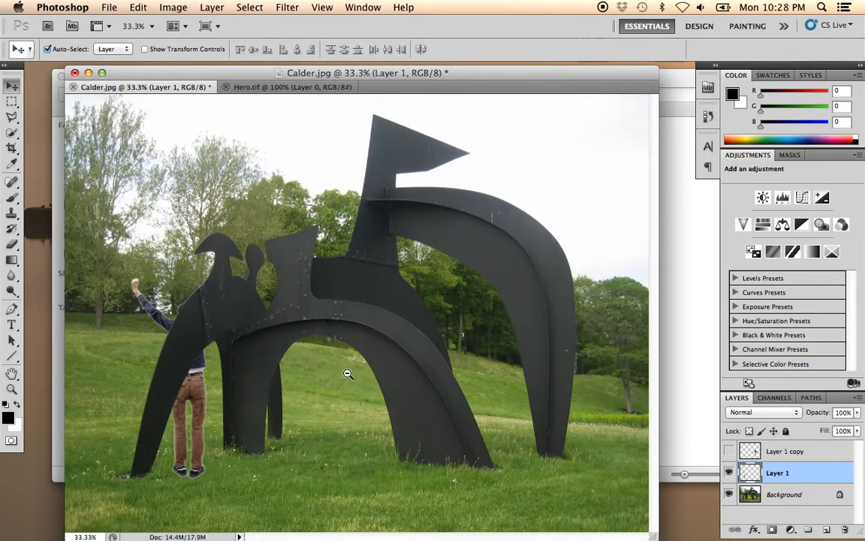
pyautogui.click(729, 473)
pyautogui.click(730, 451)
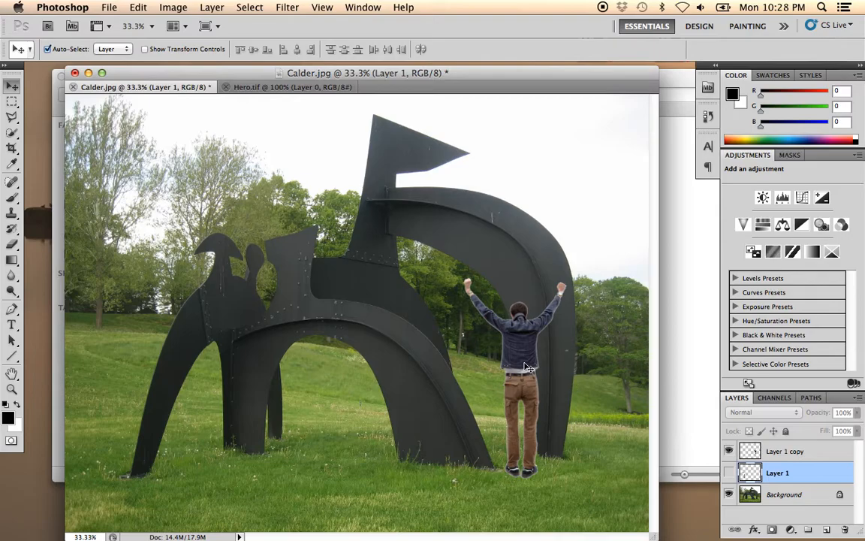
pyautogui.moveTo(527, 353)
pyautogui.mouseDown()
pyautogui.moveTo(296, 315)
pyautogui.moveTo(169, 308)
pyautogui.moveTo(185, 312)
pyautogui.moveTo(188, 351)
pyautogui.mouseUp()
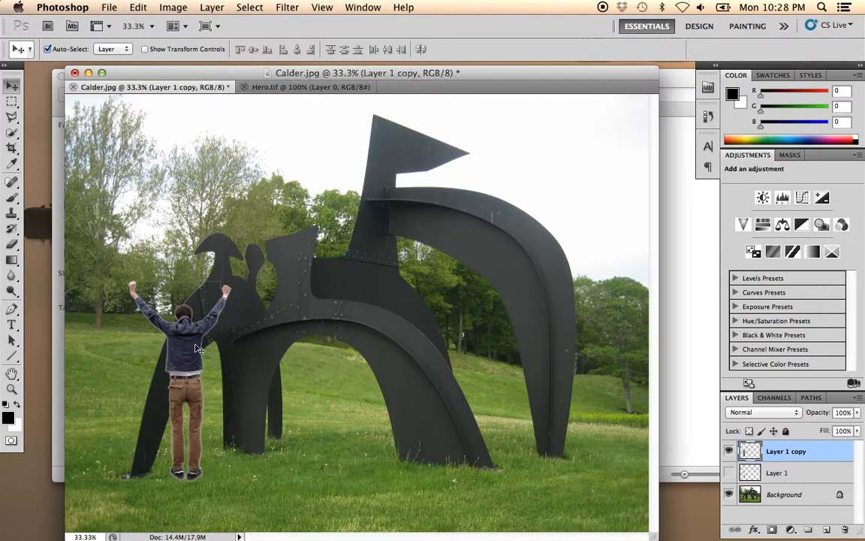
# - Make a rectangular marquee selection enclosing the whole figure and the sculpture's leftmost leg, with 0 px feather
pyautogui.keyDown('super'); pyautogui.click(183, 373); pyautogui.keyUp('super')
pyautogui.moveTo(316, 394); pyautogui.dragTo(372, 352)
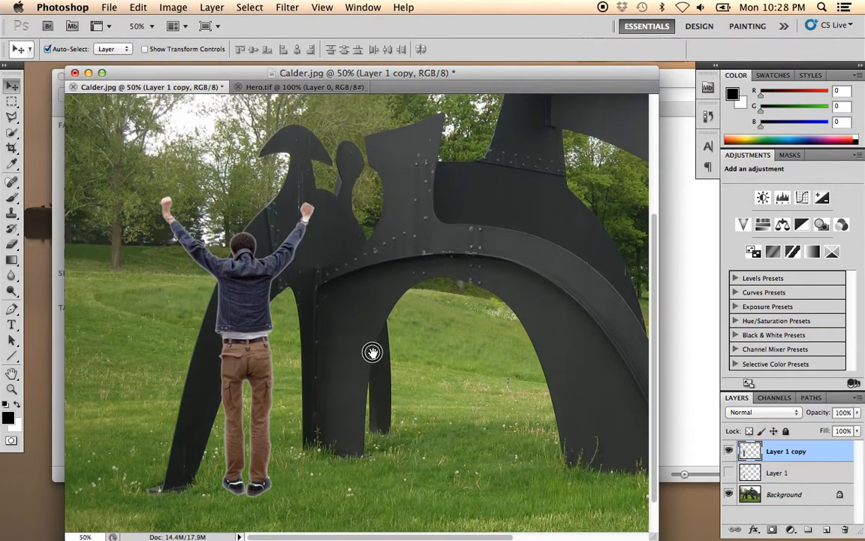
pyautogui.click(11, 101)
pyautogui.keyDown('alt'); pyautogui.keyDown('super'); pyautogui.click(288, 346); pyautogui.keyUp('super'); pyautogui.keyUp('alt')
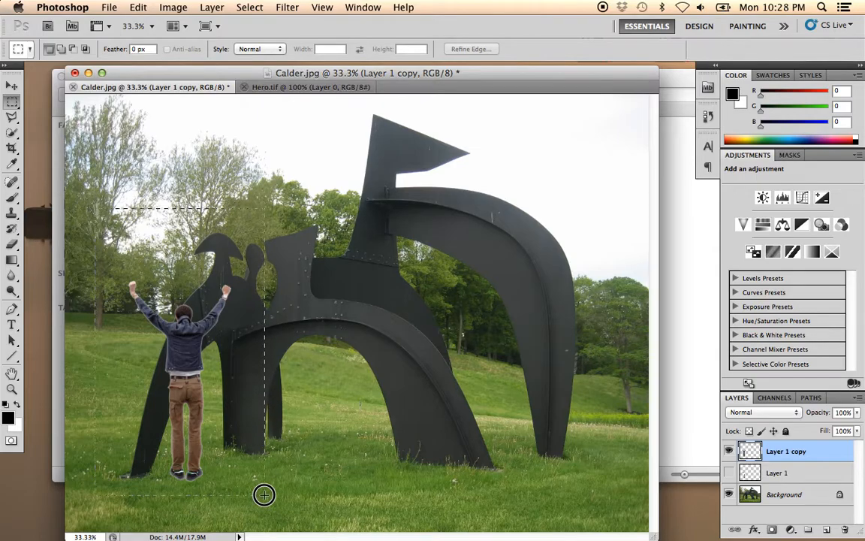
pyautogui.moveTo(95, 208); pyautogui.dragTo(264, 495)
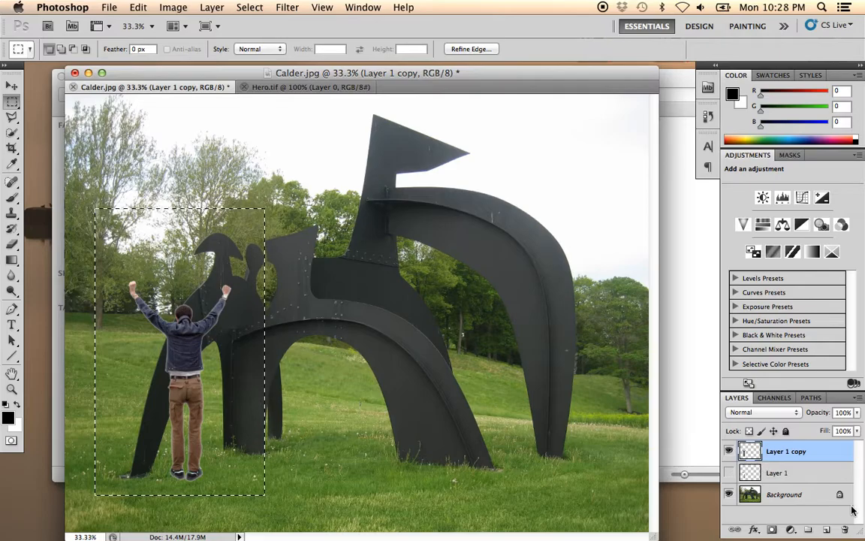
# - Duplicate the Background layer within Calder.jpg as Background copy and hide the original Background
pyautogui.click(809, 497)
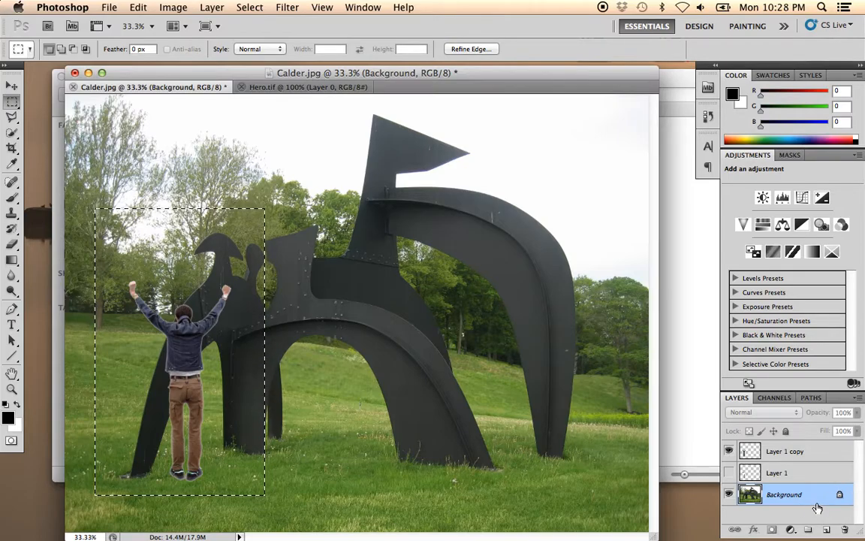
pyautogui.rightClick(793, 499)
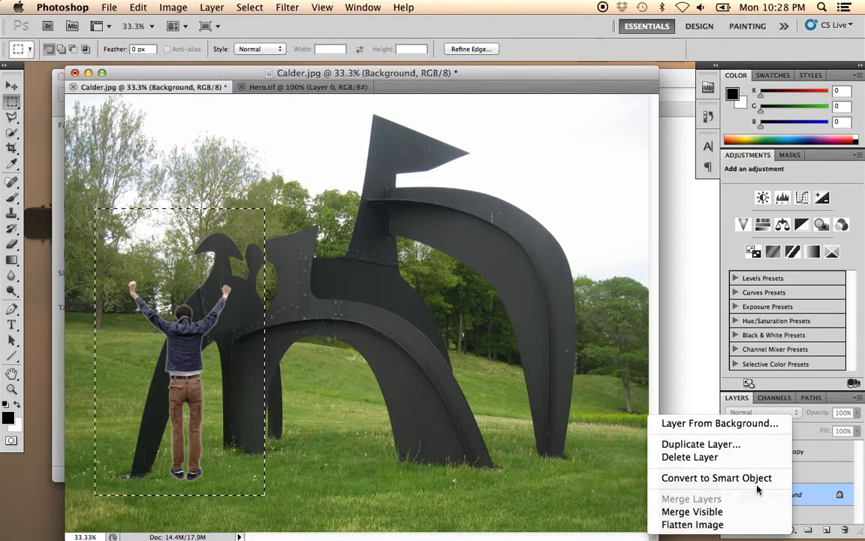
pyautogui.click(742, 447)
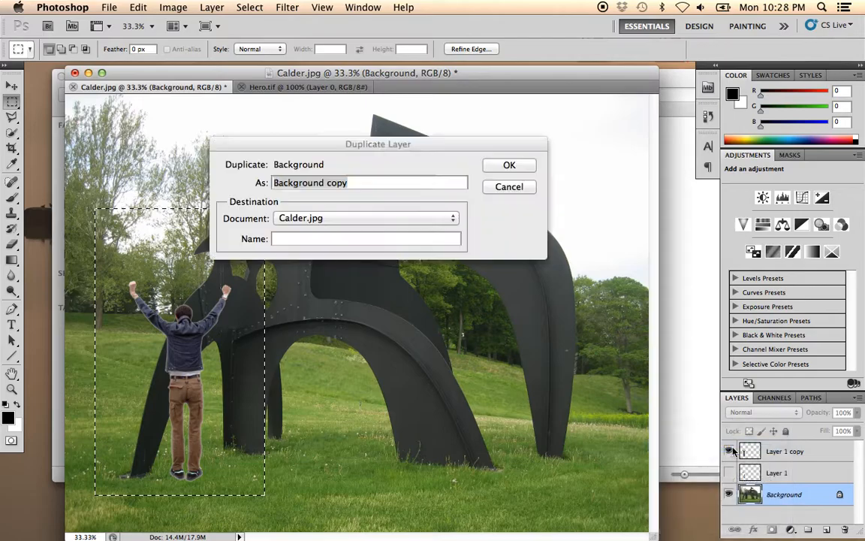
pyautogui.click(510, 165)
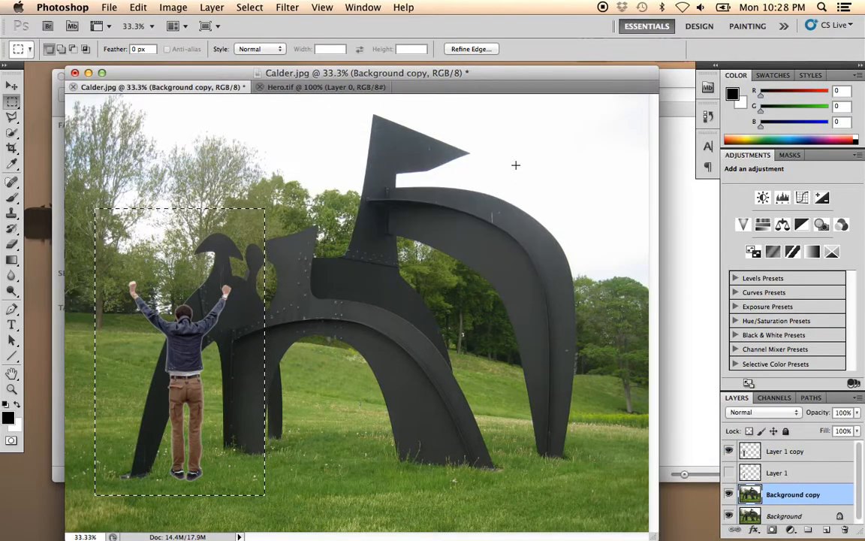
pyautogui.moveTo(859, 487); pyautogui.dragTo(858, 499)
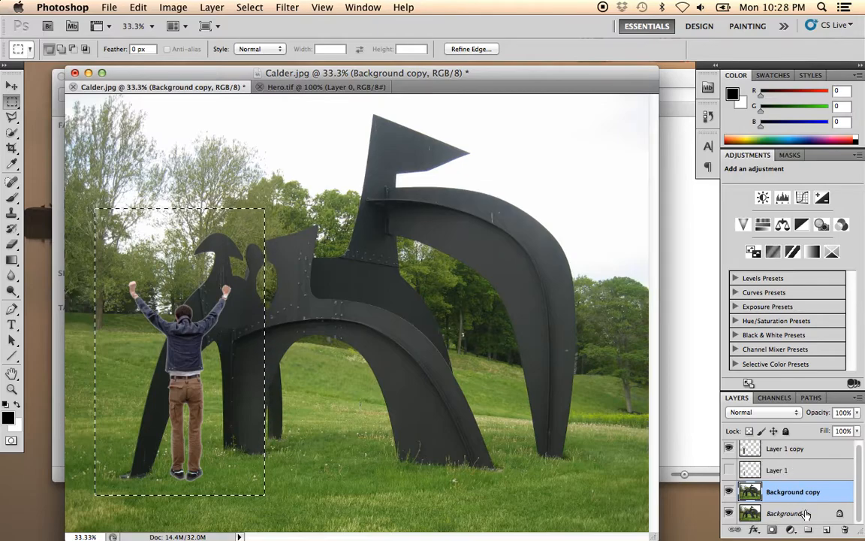
pyautogui.click(730, 492)
pyautogui.click(729, 491)
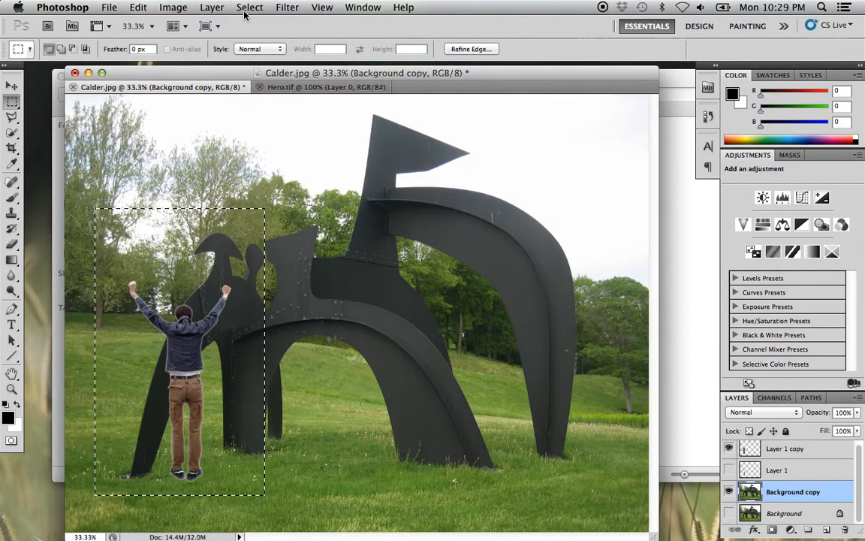
# - Invert the rectangular selection and delete everything outside the rectangle from Background copy
pyautogui.click(248, 8)
pyautogui.click(253, 60)
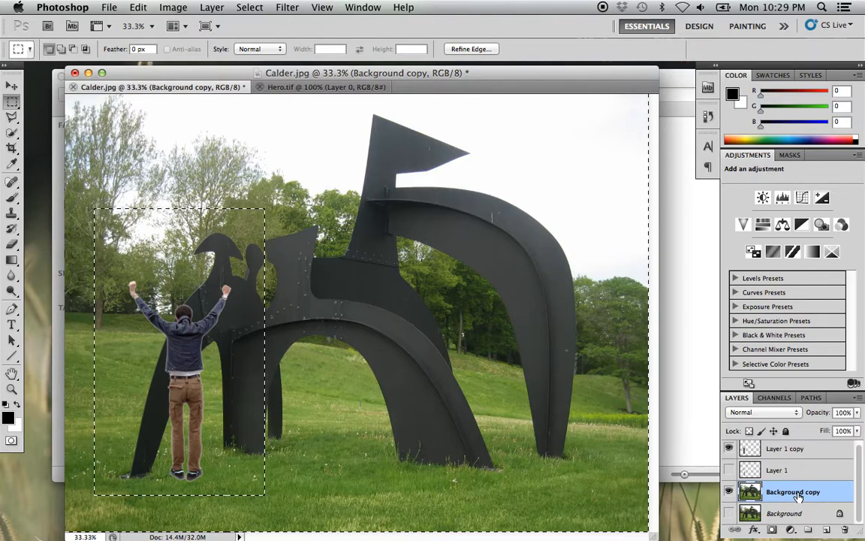
pyautogui.press('Delete')
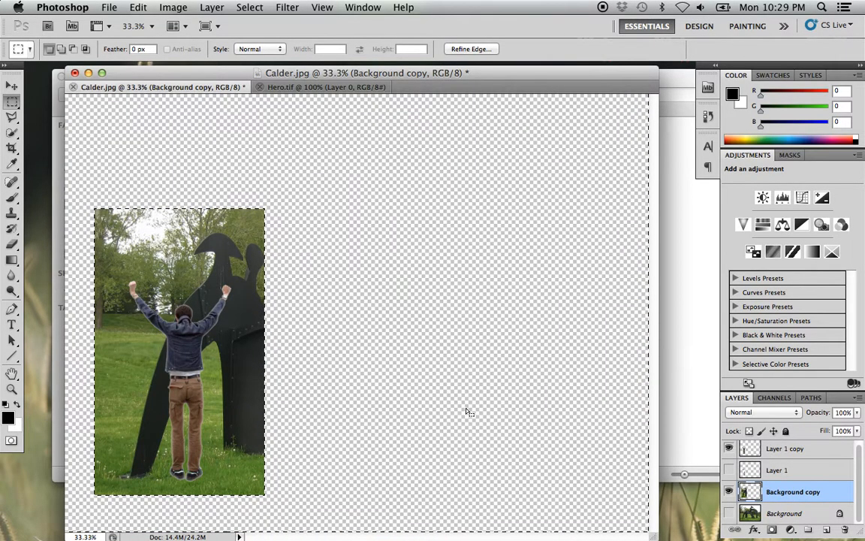
# - Clear the rectangular selection and hide Layer 1 copy so only Background copy remains visible
pyautogui.press('super+d')
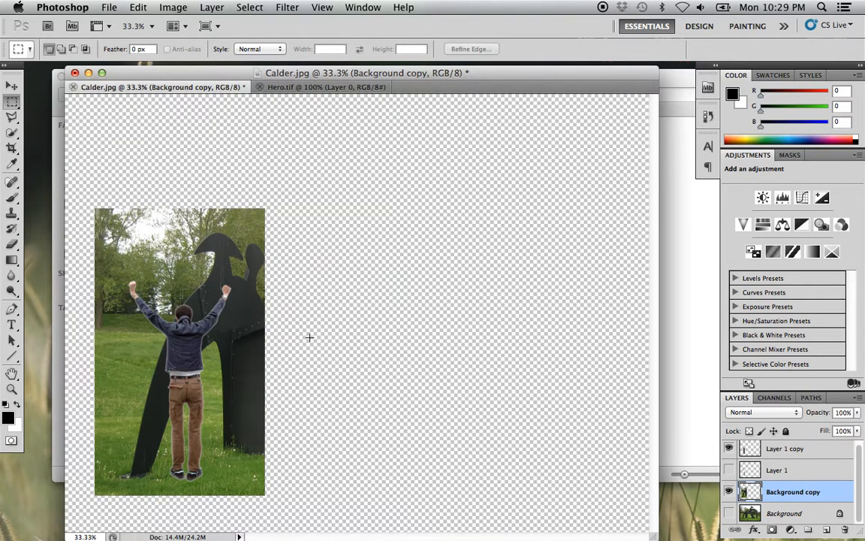
pyautogui.click(219, 431)
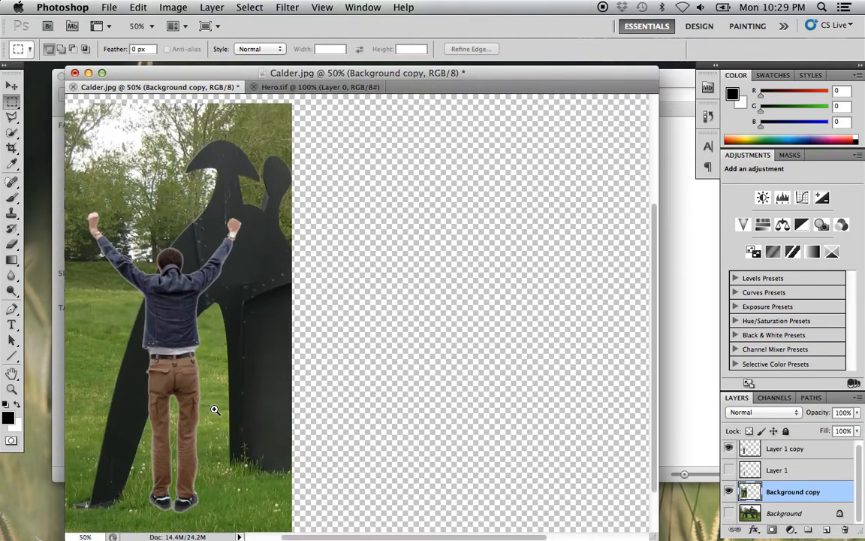
pyautogui.moveTo(251, 386); pyautogui.dragTo(305, 386)
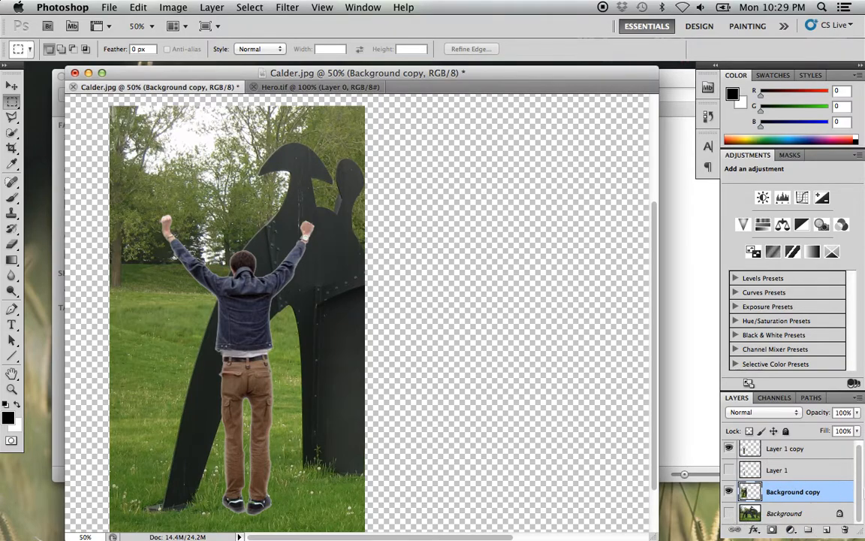
pyautogui.moveTo(860, 489); pyautogui.dragTo(859, 475)
pyautogui.click(729, 451)
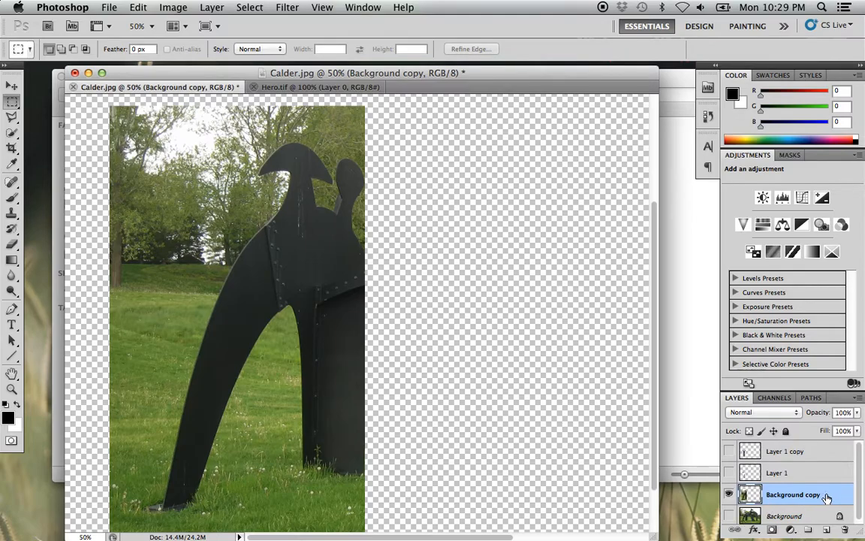
# - Select the sculpture's leftmost leg and adjoining body on Background copy with the Quick Selection tool at brush size 35
pyautogui.keyDown('super'); pyautogui.click(330, 236); pyautogui.keyUp('super')
pyautogui.keyDown('super'); pyautogui.click(330, 236); pyautogui.keyUp('super')
pyautogui.moveTo(338, 264); pyautogui.dragTo(329, 347)
pyautogui.keyDown('alt'); pyautogui.click(301, 415); pyautogui.keyUp('alt')
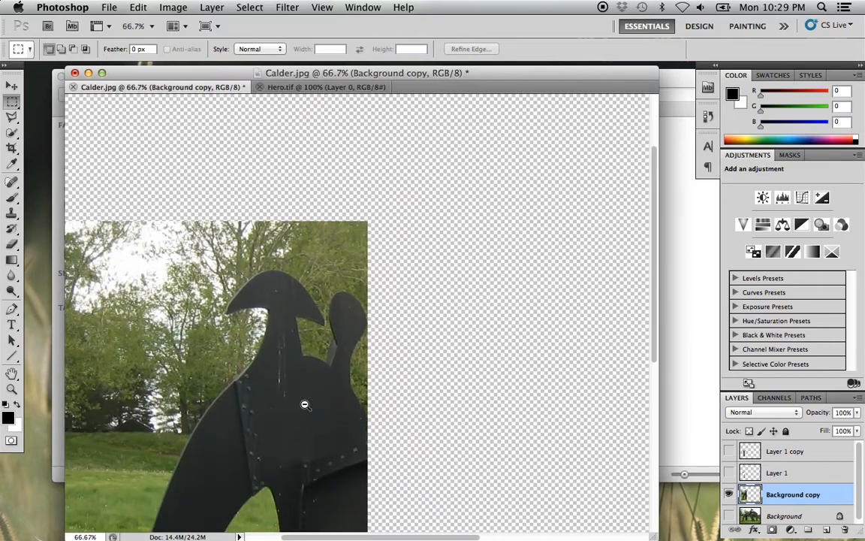
pyautogui.keyDown('alt'); pyautogui.click(305, 402); pyautogui.keyUp('alt')
pyautogui.moveTo(310, 384)
pyautogui.mouseDown()
pyautogui.moveTo(300, 267)
pyautogui.moveTo(309, 277)
pyautogui.mouseUp()
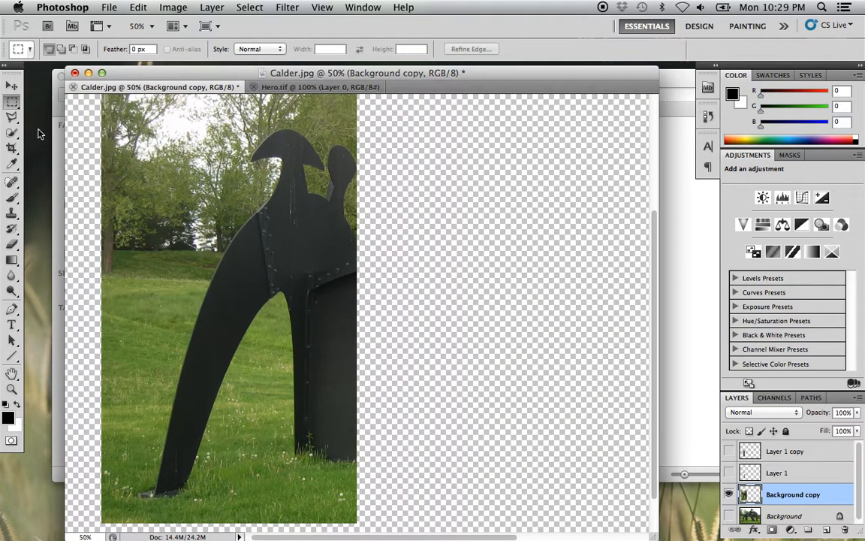
pyautogui.click(13, 133)
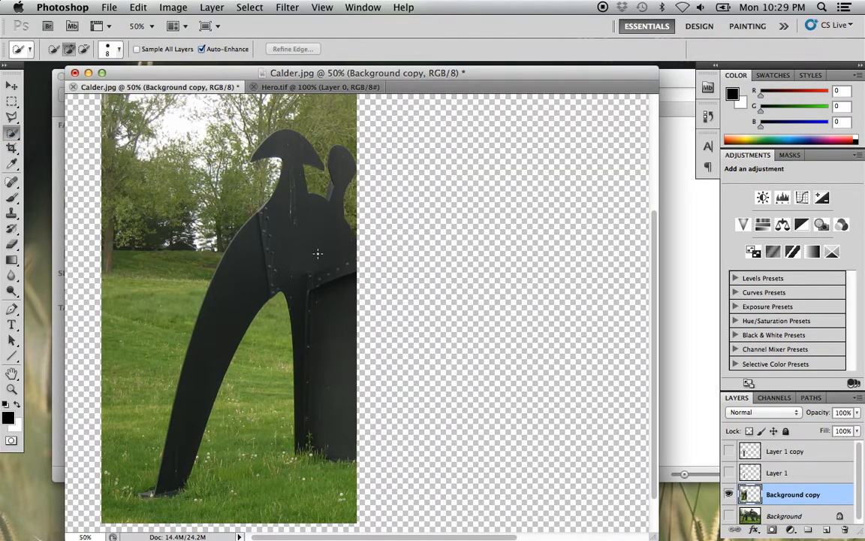
pyautogui.moveTo(316, 256)
pyautogui.mouseDown()
pyautogui.moveTo(295, 239)
pyautogui.moveTo(287, 247)
pyautogui.moveTo(305, 263)
pyautogui.mouseUp()
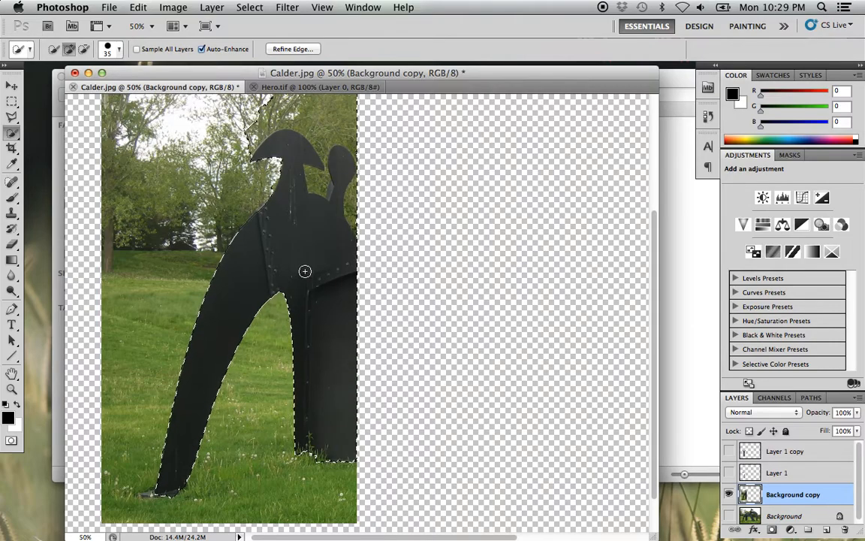
# - Invert the selection, delete the surrounding grass and trees from Background copy, and deselect
pyautogui.click(247, 9)
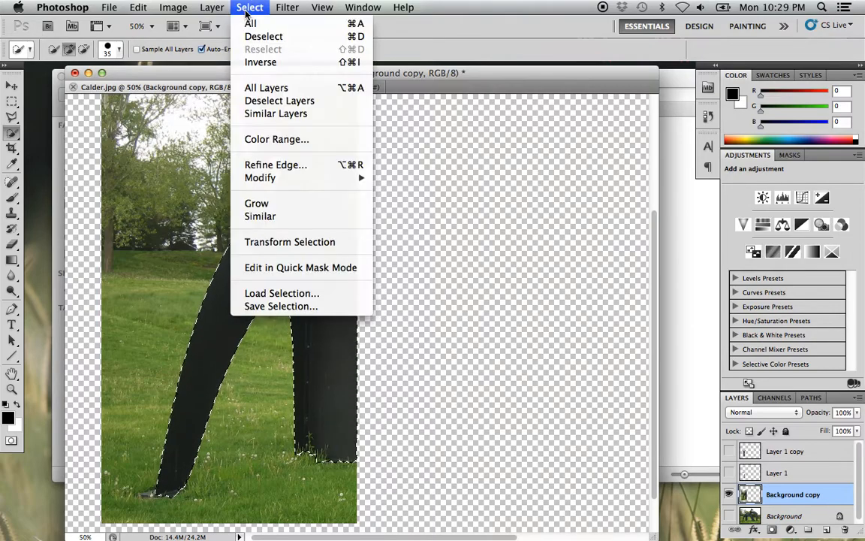
pyautogui.click(255, 61)
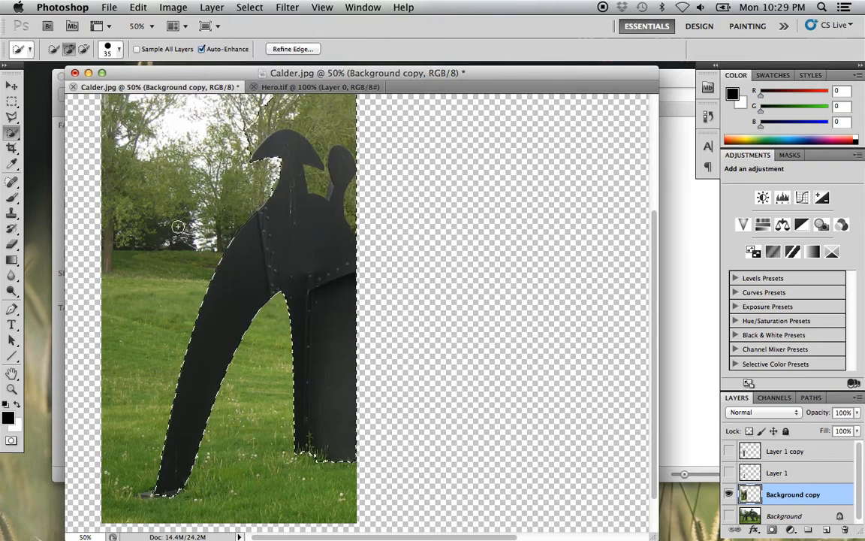
pyautogui.press('Delete')
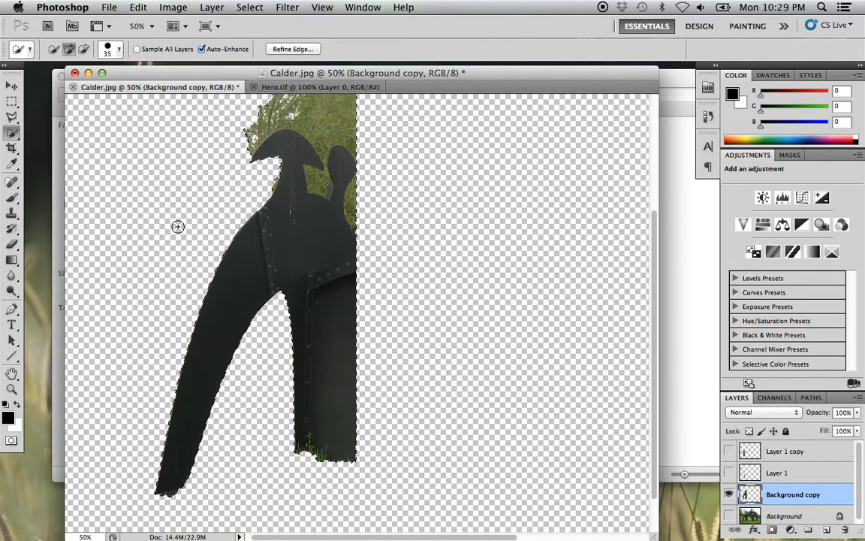
pyautogui.press('super+d')
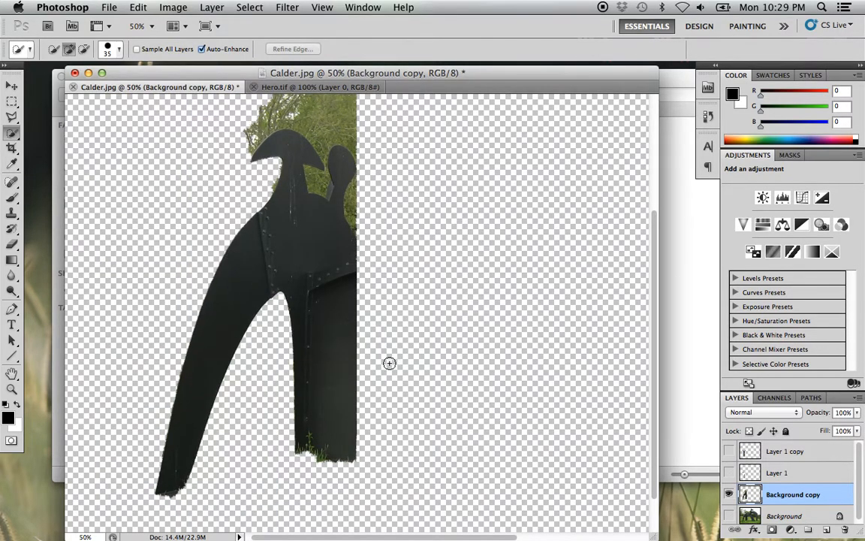
# - Show the original Background and Layer 1 copy again together with the cut-out sculpture piece
pyautogui.moveTo(389, 280); pyautogui.dragTo(409, 343)
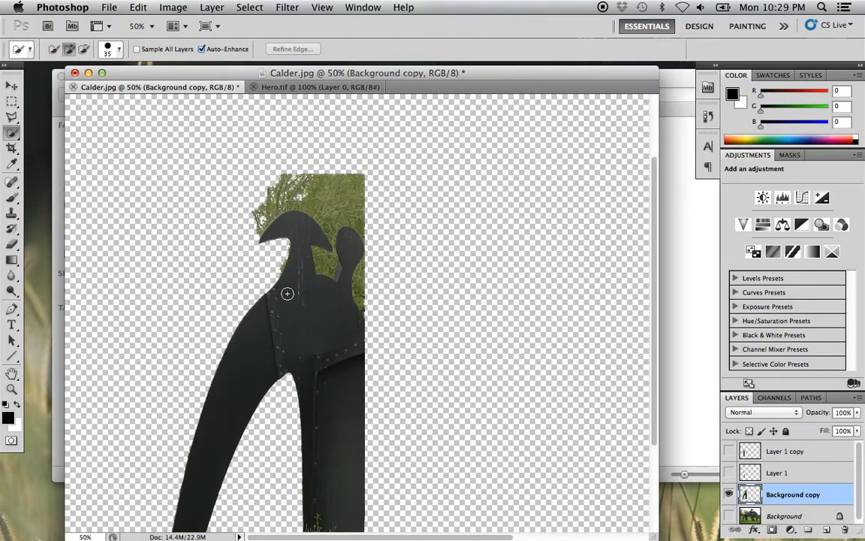
pyautogui.moveTo(335, 294); pyautogui.dragTo(334, 199)
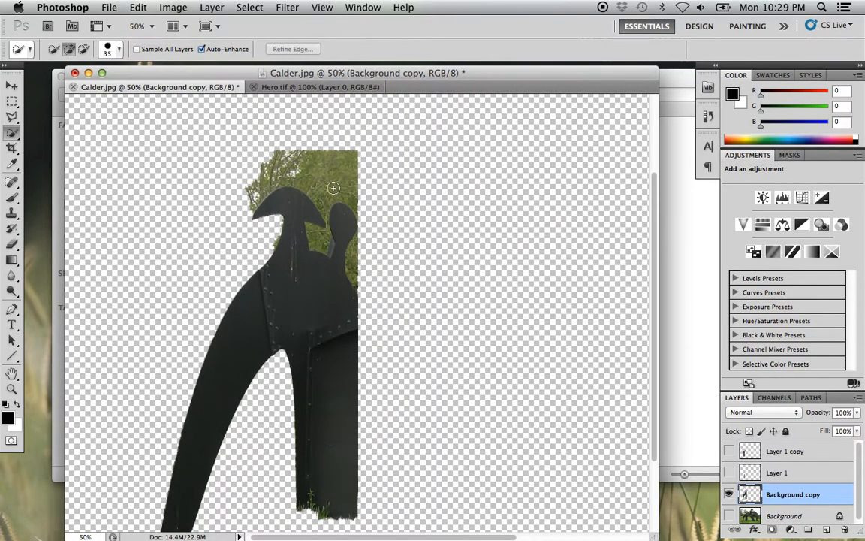
pyautogui.moveTo(238, 326); pyautogui.dragTo(263, 229)
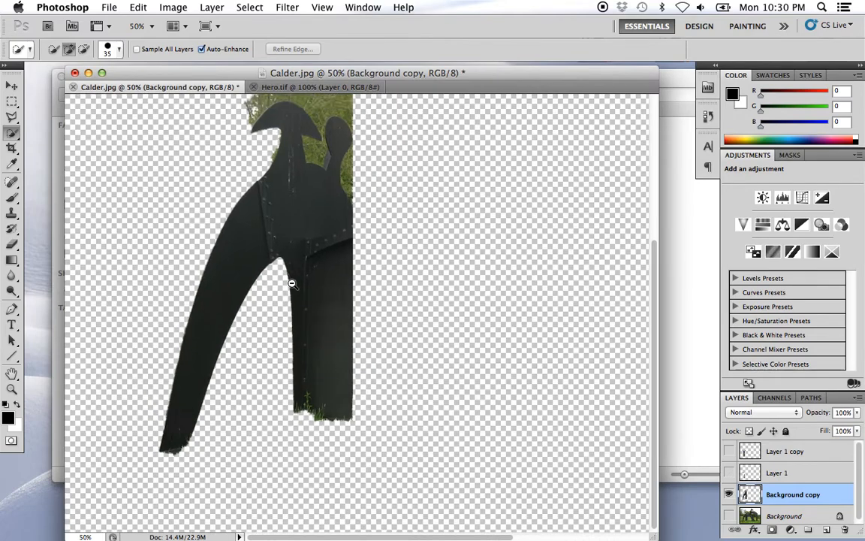
pyautogui.keyDown('alt'); pyautogui.click(292, 283); pyautogui.keyUp('alt')
pyautogui.click(11, 86)
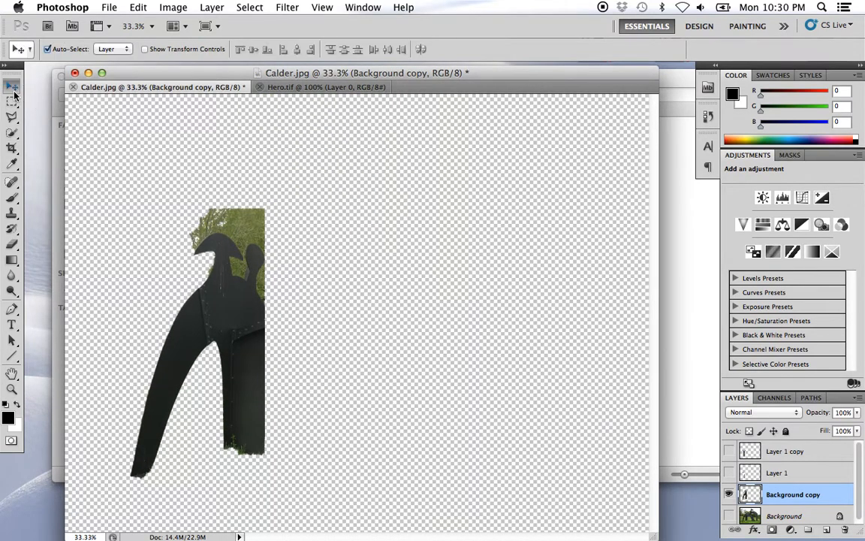
pyautogui.click(479, 340)
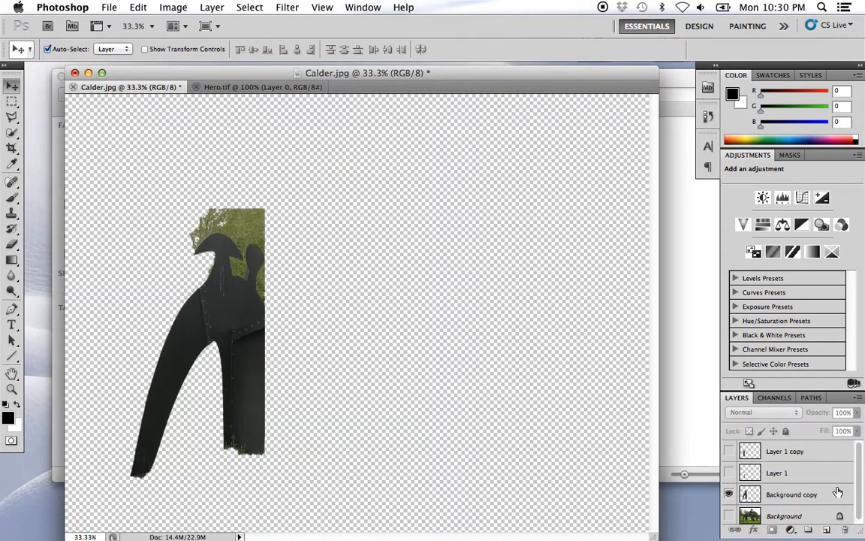
pyautogui.scroll(-1, 836, 493)
pyautogui.click(731, 513)
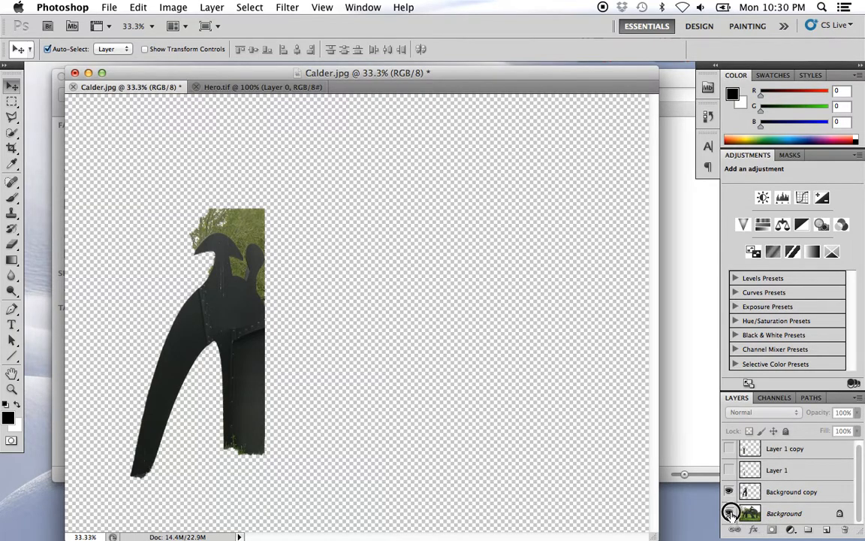
pyautogui.scroll(1, 850, 492)
pyautogui.click(729, 451)
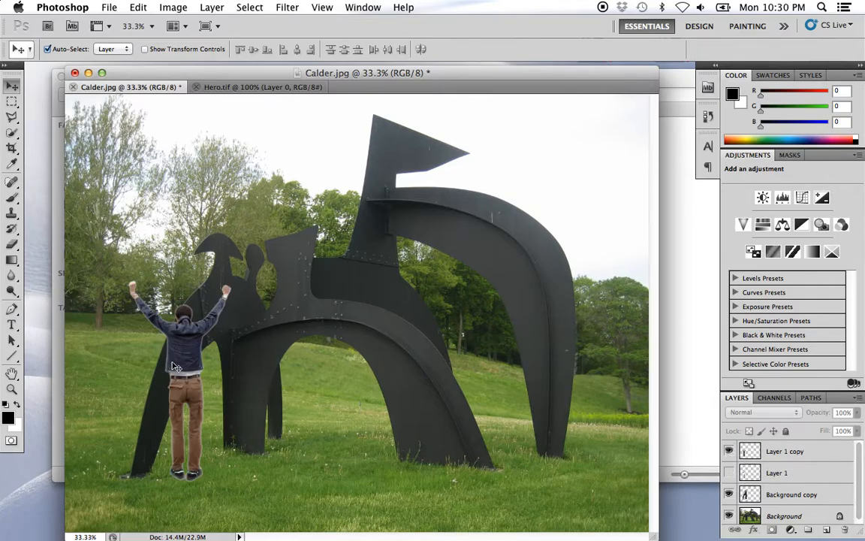
# - Shift the figure slightly toward the sculpture's second leg and reorder Layer 1 copy between Background copy and Background
pyautogui.moveTo(188, 371); pyautogui.dragTo(205, 369)
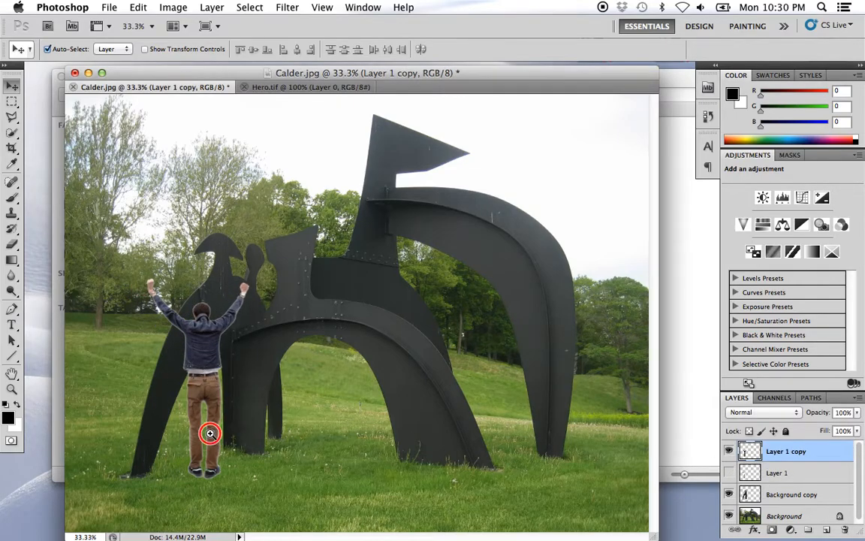
pyautogui.click(211, 434)
pyautogui.moveTo(210, 434); pyautogui.dragTo(353, 400)
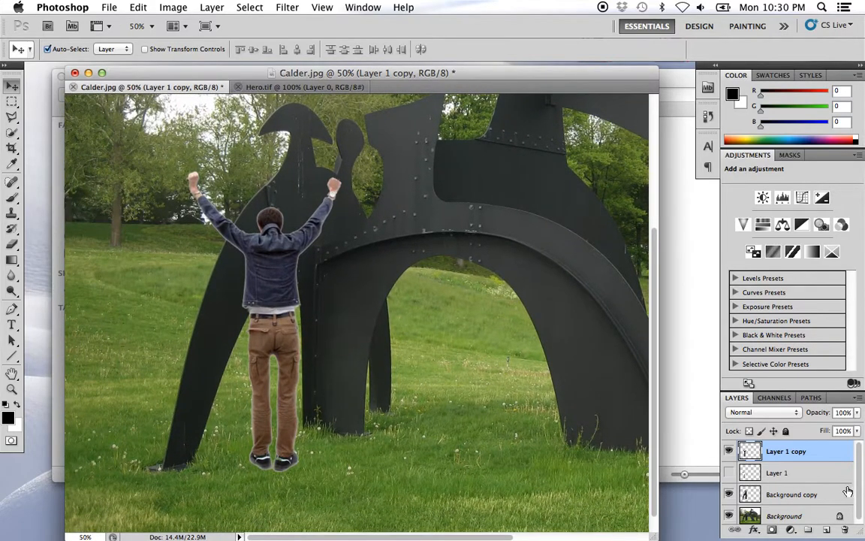
pyautogui.moveTo(859, 467); pyautogui.dragTo(860, 471)
pyautogui.moveTo(788, 457); pyautogui.dragTo(810, 502)
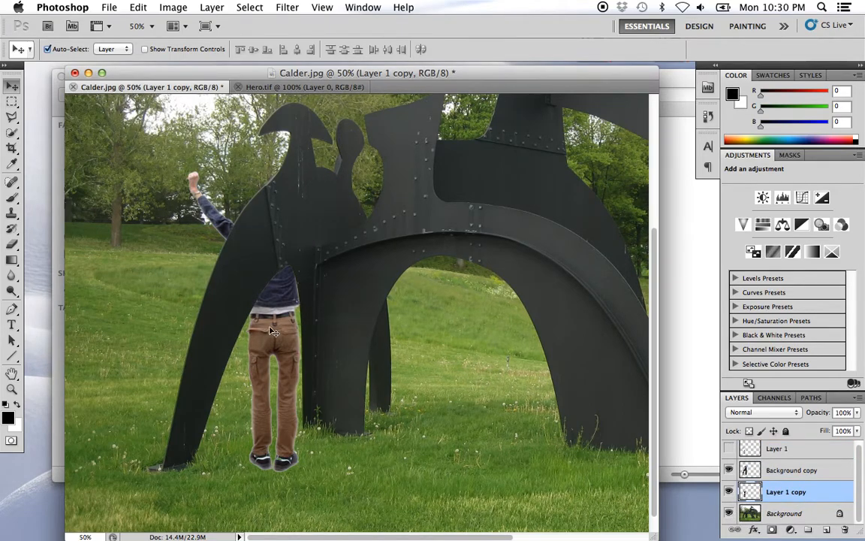
# - Reposition the figure up behind the sculpture's leftmost leg, hiding Background during the adjustment and showing it again
pyautogui.moveTo(293, 340); pyautogui.dragTo(263, 323)
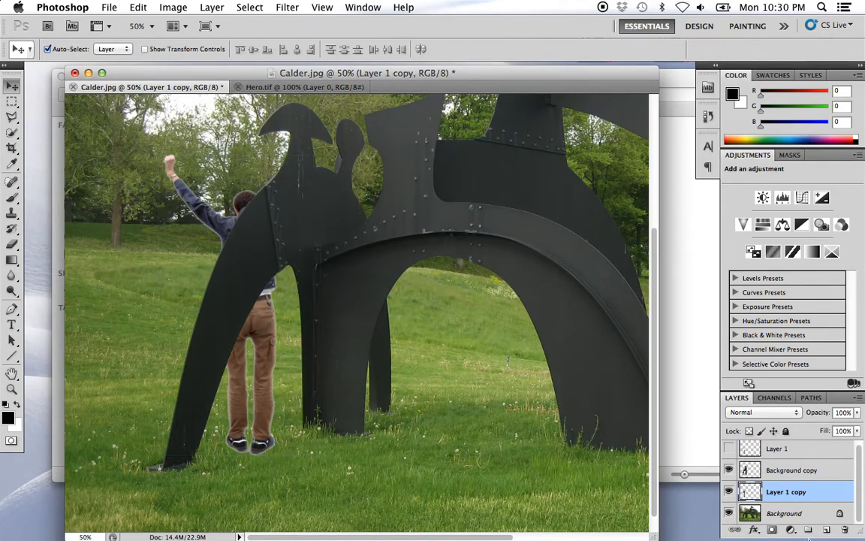
pyautogui.click(729, 514)
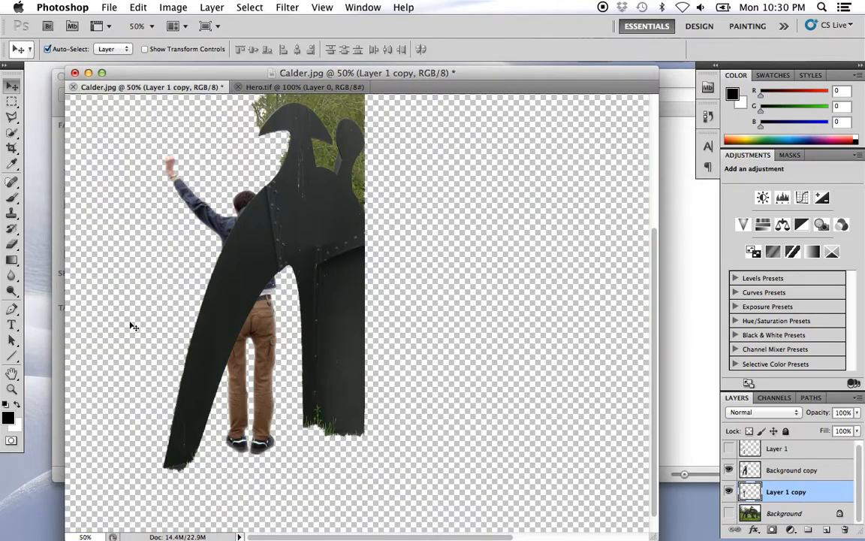
pyautogui.scroll(2, 348, 314)
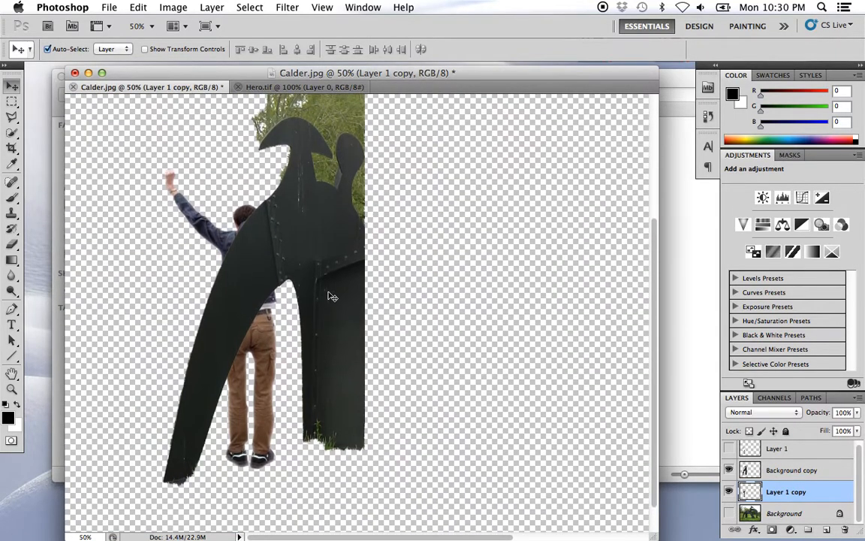
pyautogui.press('super+minus')
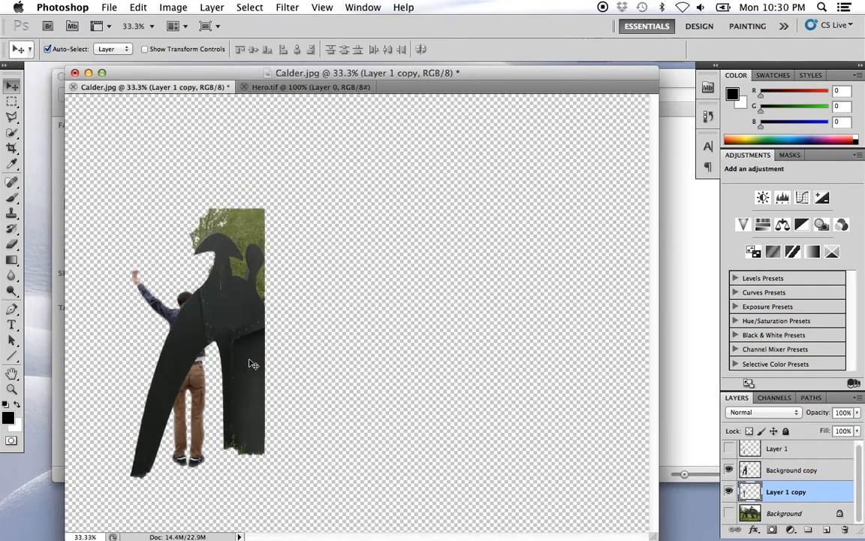
pyautogui.moveTo(196, 389)
pyautogui.mouseDown()
pyautogui.moveTo(227, 359)
pyautogui.moveTo(214, 355)
pyautogui.moveTo(188, 378)
pyautogui.moveTo(162, 385)
pyautogui.moveTo(141, 361)
pyautogui.moveTo(191, 374)
pyautogui.moveTo(219, 371)
pyautogui.moveTo(185, 370)
pyautogui.mouseUp()
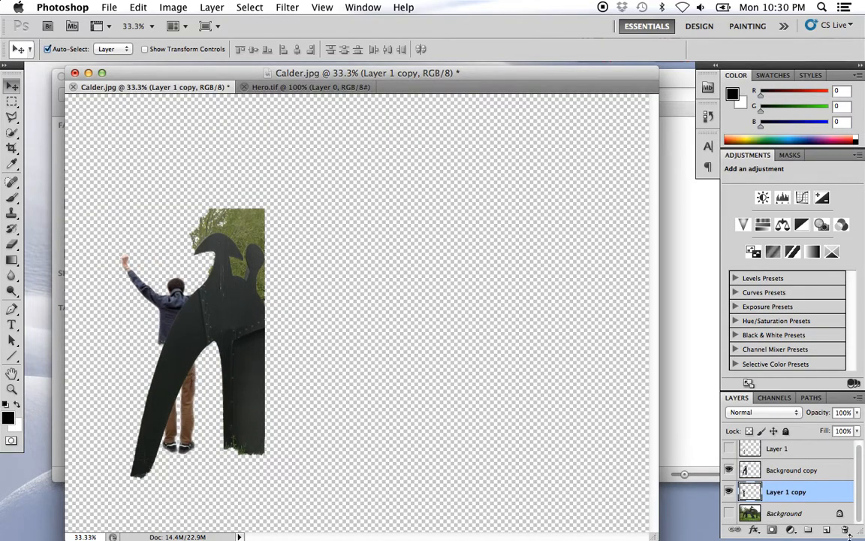
pyautogui.click(728, 513)
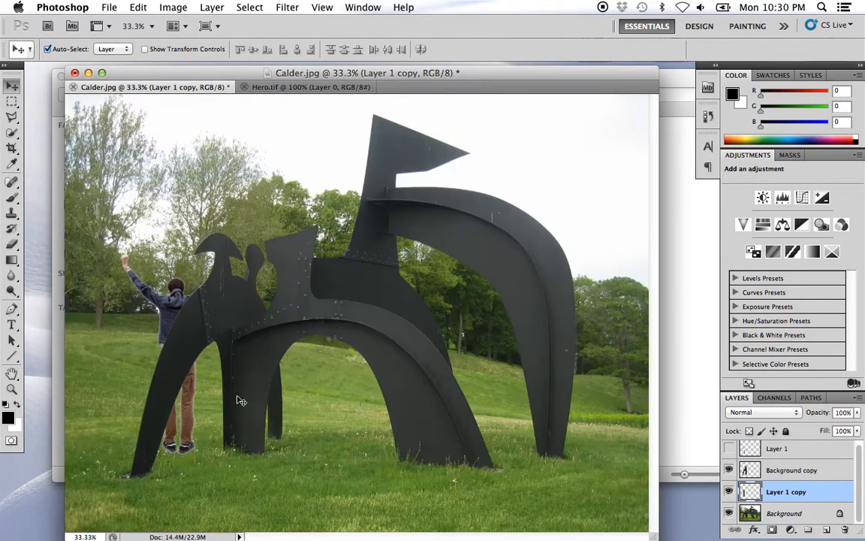
# - Try the figure behind the second leg at the cut-out's edge, and return it behind the leftmost leg
pyautogui.moveTo(148, 318)
pyautogui.mouseDown()
pyautogui.moveTo(155, 299)
pyautogui.moveTo(218, 303)
pyautogui.moveTo(167, 304)
pyautogui.moveTo(185, 295)
pyautogui.moveTo(198, 329)
pyautogui.moveTo(242, 328)
pyautogui.mouseUp()
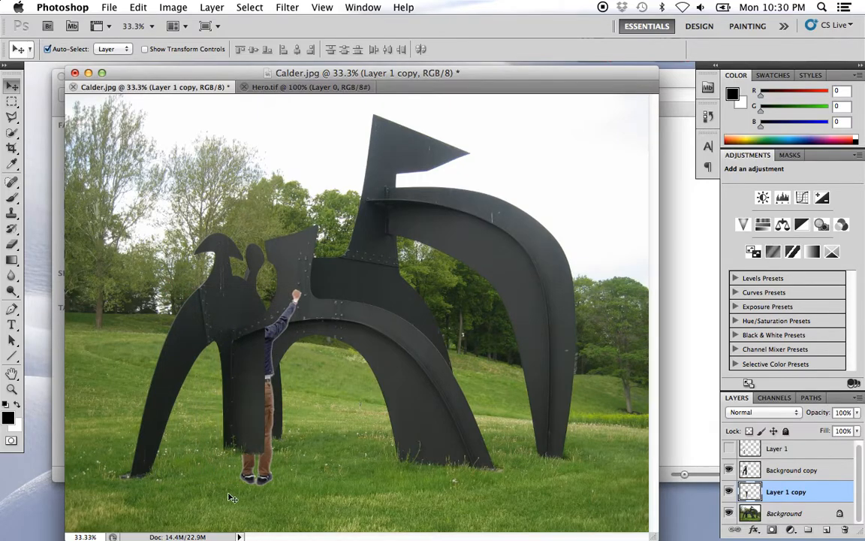
pyautogui.moveTo(268, 479)
pyautogui.mouseDown()
pyautogui.moveTo(217, 465)
pyautogui.moveTo(187, 469)
pyautogui.moveTo(174, 454)
pyautogui.moveTo(178, 435)
pyautogui.moveTo(158, 435)
pyautogui.moveTo(185, 447)
pyautogui.mouseUp()
pyautogui.click(254, 438)
pyautogui.keyDown('super'); pyautogui.click(172, 412); pyautogui.keyUp('super')
pyautogui.moveTo(239, 385); pyautogui.dragTo(298, 344)
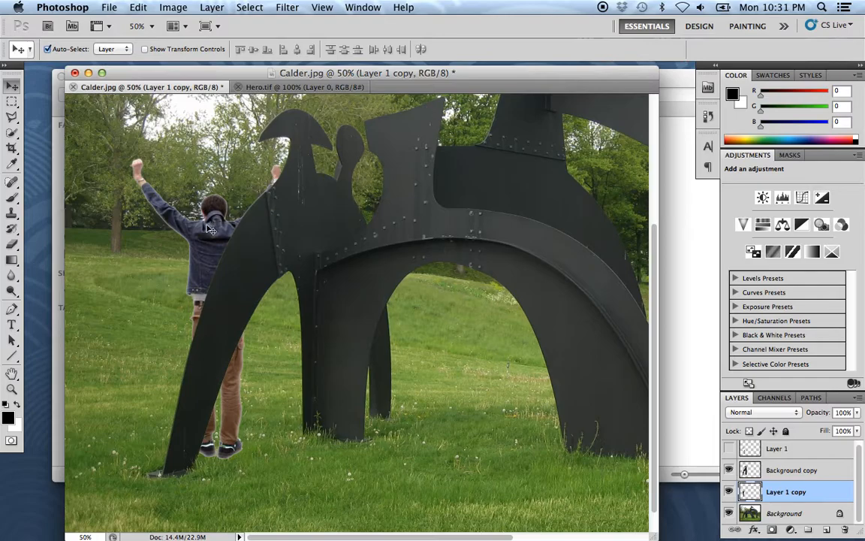
# - Shrink the figure proportionally with Free Transform and move it up beside the leftmost leg's outer edge
pyautogui.press('super+t')
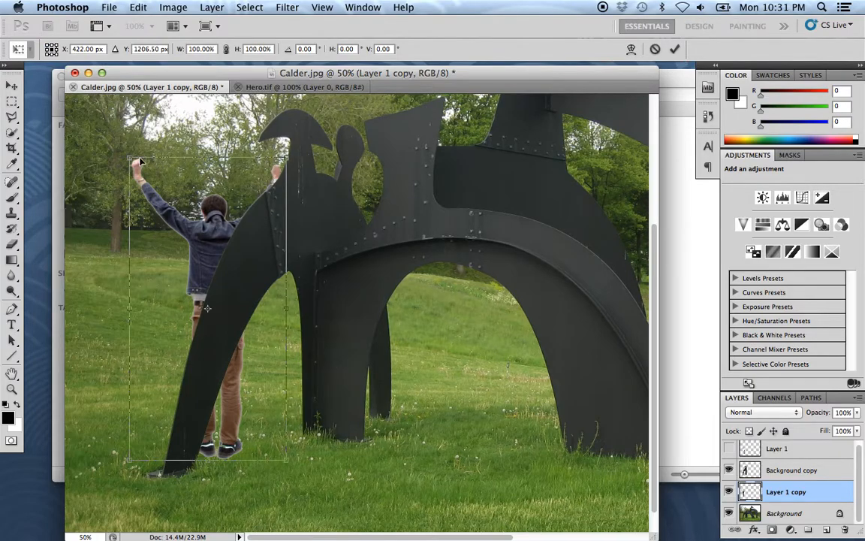
pyautogui.moveTo(128, 157); pyautogui.dragTo(166, 228)
pyautogui.press('Return')
pyautogui.moveTo(257, 368)
pyautogui.mouseDown()
pyautogui.moveTo(230, 315)
pyautogui.moveTo(200, 290)
pyautogui.moveTo(207, 307)
pyautogui.mouseUp()
# - Scale the figure down proportionally once more to 77.24% with Free Transform
pyautogui.hotkey('ctrl', 't')
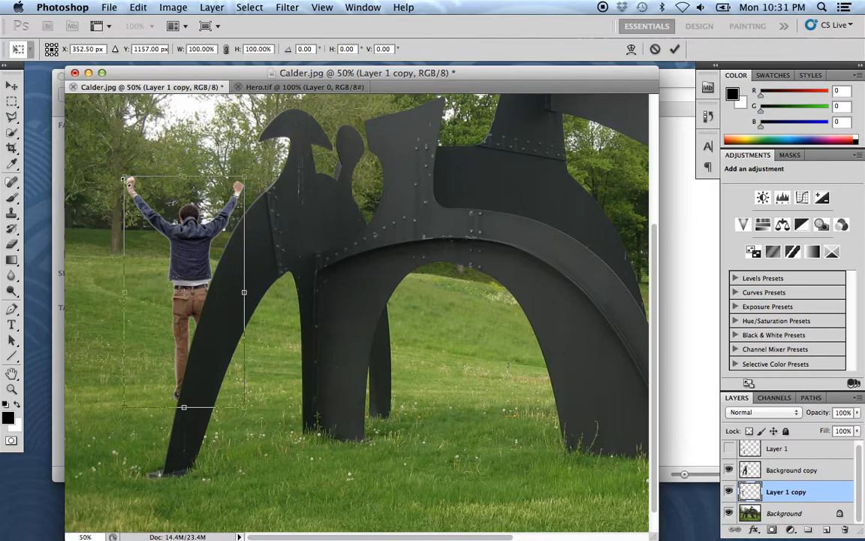
pyautogui.moveTo(121, 176); pyautogui.dragTo(152, 228)
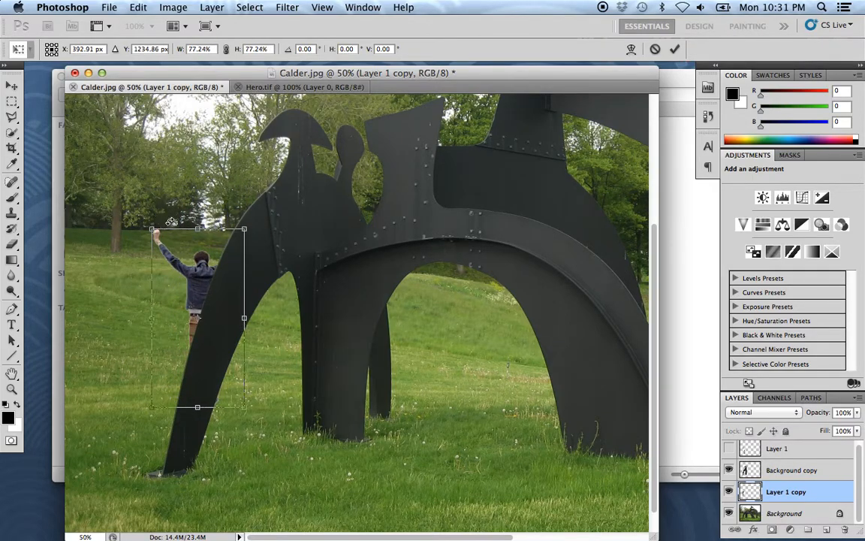
pyautogui.press('Return')
# - Reposition the reduced figure behind the leftmost leg so it stands farther back on the grass
pyautogui.moveTo(208, 294)
pyautogui.mouseDown()
pyautogui.moveTo(199, 241)
pyautogui.moveTo(215, 212)
pyautogui.moveTo(207, 225)
pyautogui.mouseUp()
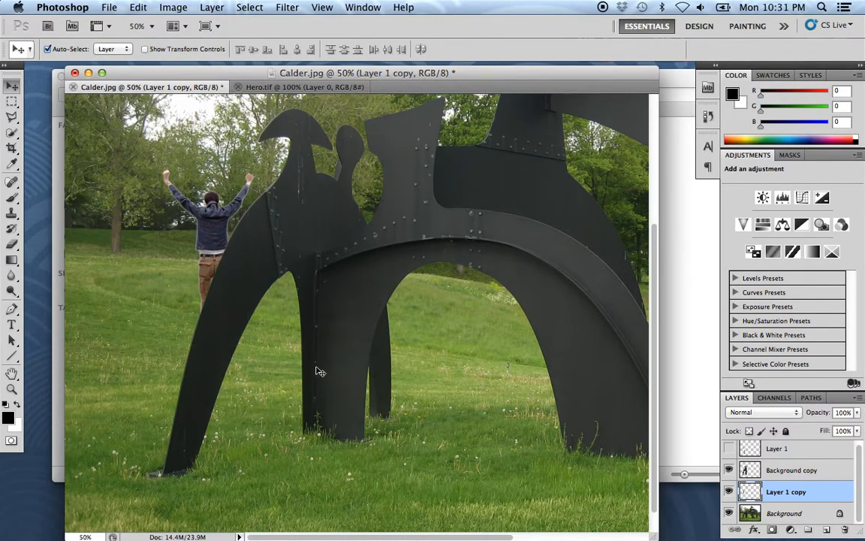
pyautogui.keyDown('alt'); pyautogui.keyDown('super'); pyautogui.click(291, 338); pyautogui.keyUp('super'); pyautogui.keyUp('alt')
pyautogui.keyDown('alt'); pyautogui.keyDown('super'); pyautogui.click(221, 351); pyautogui.keyUp('super'); pyautogui.keyUp('alt')
pyautogui.moveTo(213, 308); pyautogui.dragTo(207, 328)
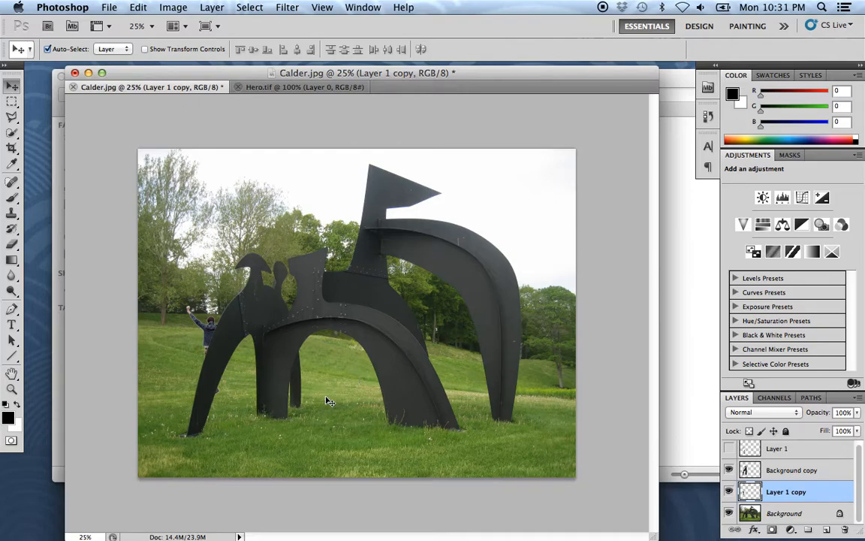
# - Move the figure in front of the central arch, enlarge it proportionally to 186.04% with Free Transform, and position it below the arch opening
pyautogui.keyDown('super'); pyautogui.click(263, 381); pyautogui.keyUp('super')
pyautogui.moveTo(319, 421); pyautogui.dragTo(341, 373)
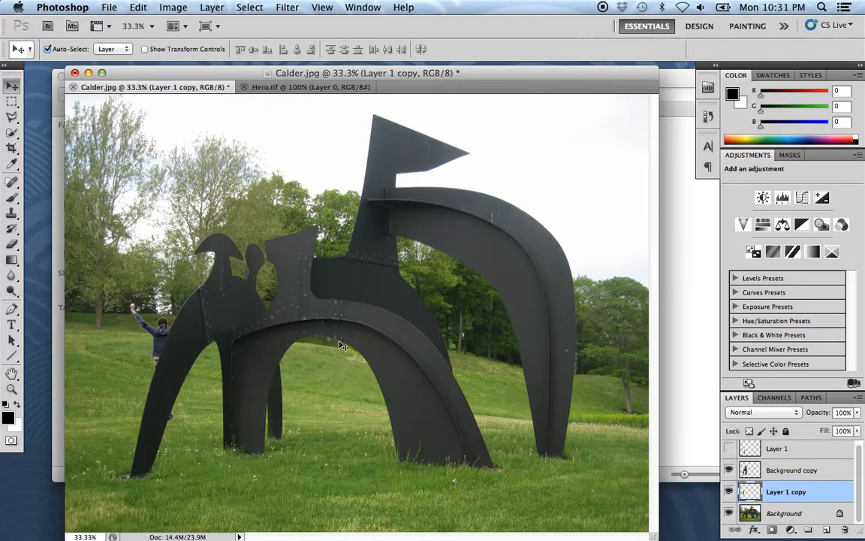
pyautogui.click(159, 329)
pyautogui.moveTo(166, 336)
pyautogui.mouseDown()
pyautogui.moveTo(237, 349)
pyautogui.moveTo(301, 421)
pyautogui.moveTo(449, 296)
pyautogui.mouseUp()
pyautogui.press('super+t')
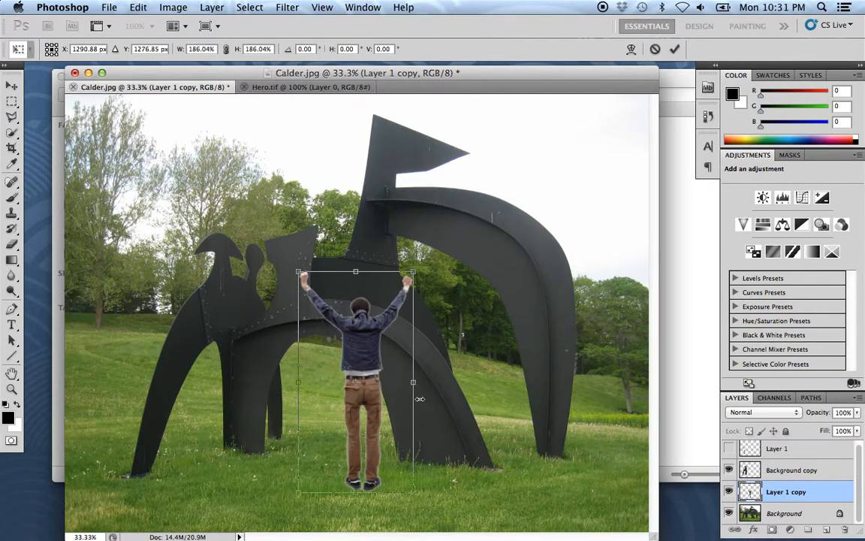
pyautogui.press('Return')
pyautogui.moveTo(364, 364); pyautogui.dragTo(325, 377)
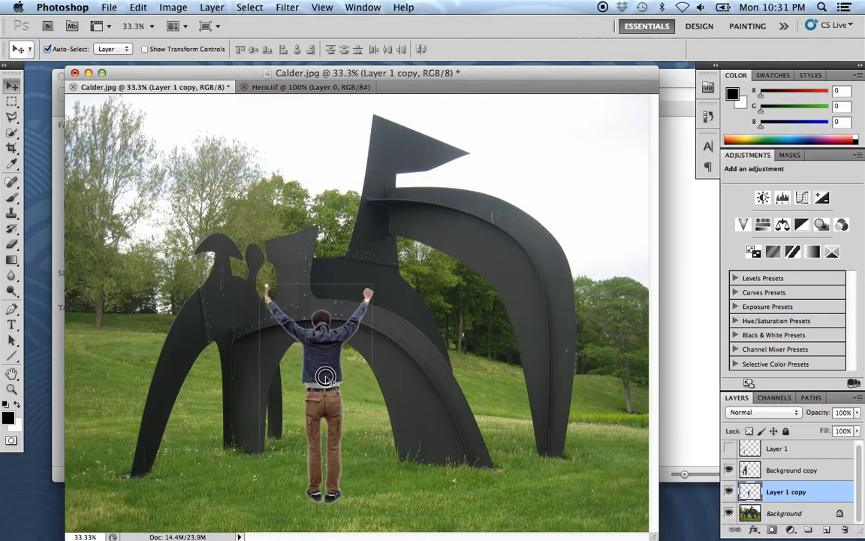
# - Toggle layer visibility to identify the enlarged figure's layer, and make Layer 1 copy the active layer
pyautogui.press('space')
pyautogui.moveTo(398, 428); pyautogui.dragTo(391, 410)
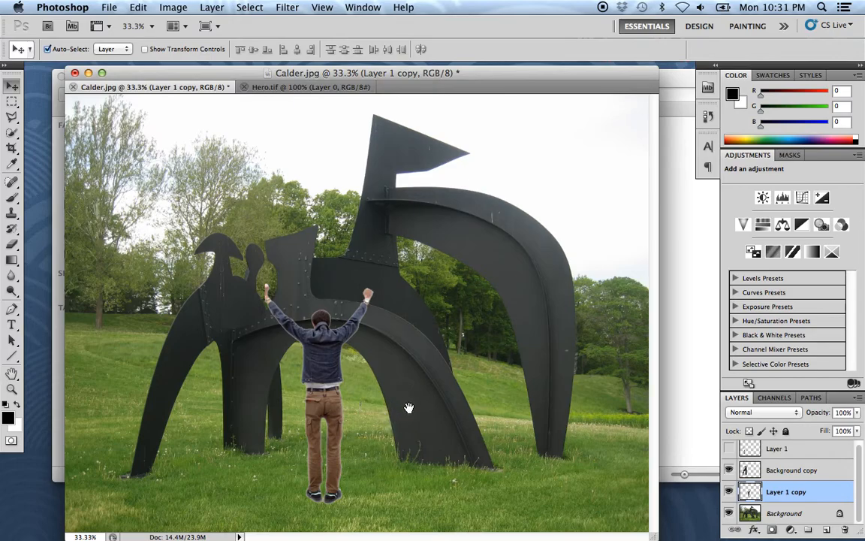
pyautogui.keyDown('super'); pyautogui.click(333, 394); pyautogui.keyUp('super')
pyautogui.press('space')
pyautogui.moveTo(334, 384); pyautogui.dragTo(290, 289)
pyautogui.click(434, 374)
pyautogui.press('space')
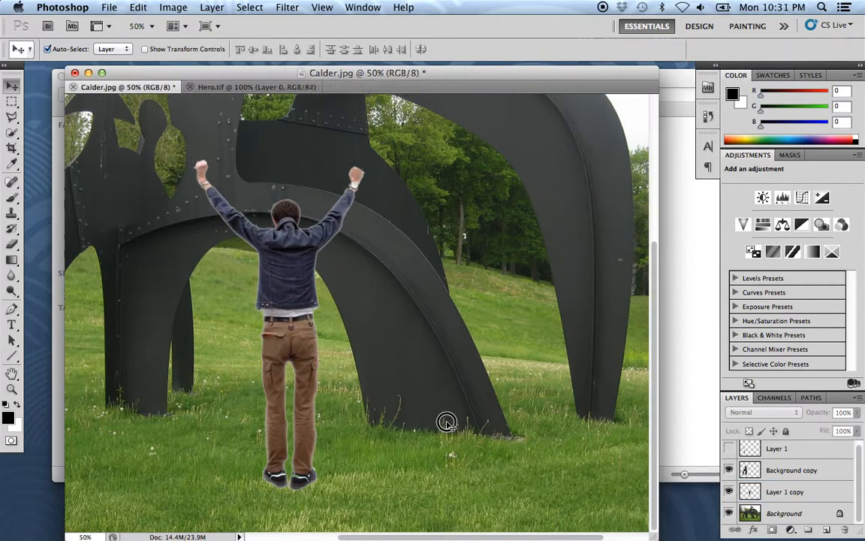
pyautogui.moveTo(448, 421); pyautogui.dragTo(431, 398)
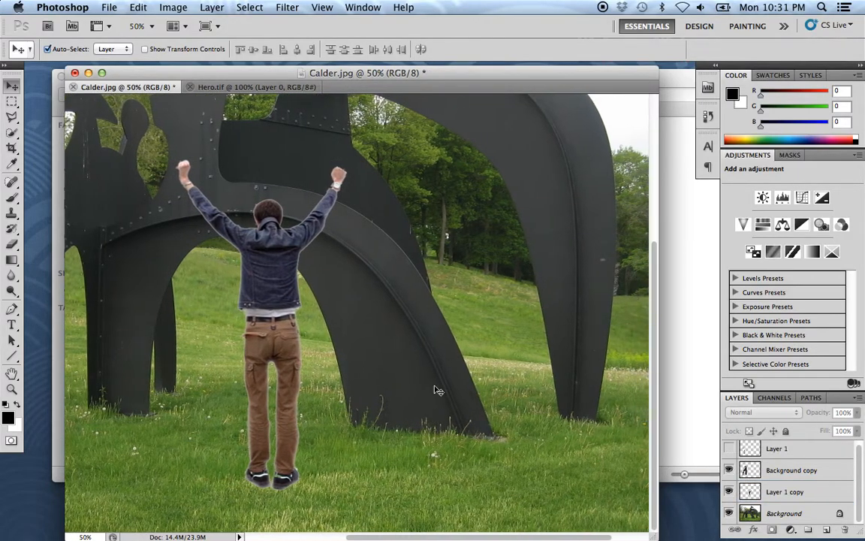
pyautogui.click(730, 472)
pyautogui.click(728, 491)
pyautogui.click(729, 491)
pyautogui.click(790, 492)
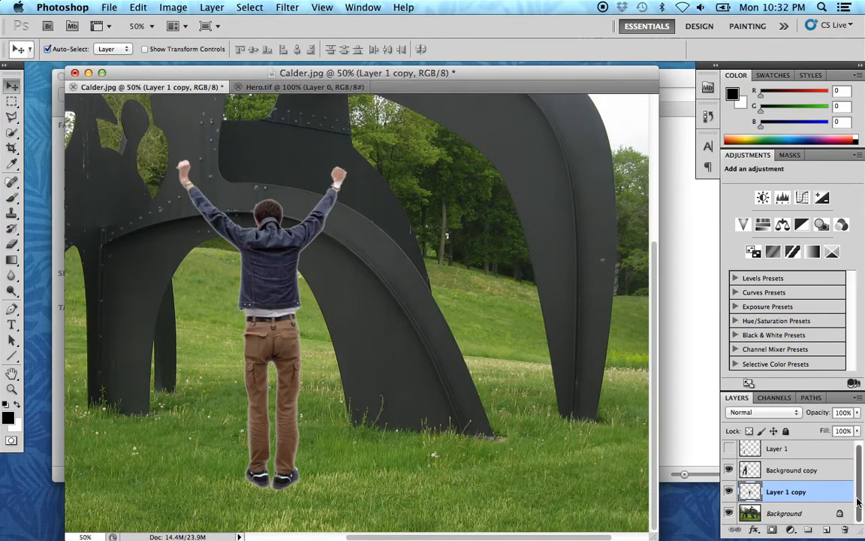
# - Apply a Drop Shadow to Layer 1 copy with 50% opacity, 135° angle, 24 px distance, 52% spread and 16 px size
pyautogui.click(756, 530)
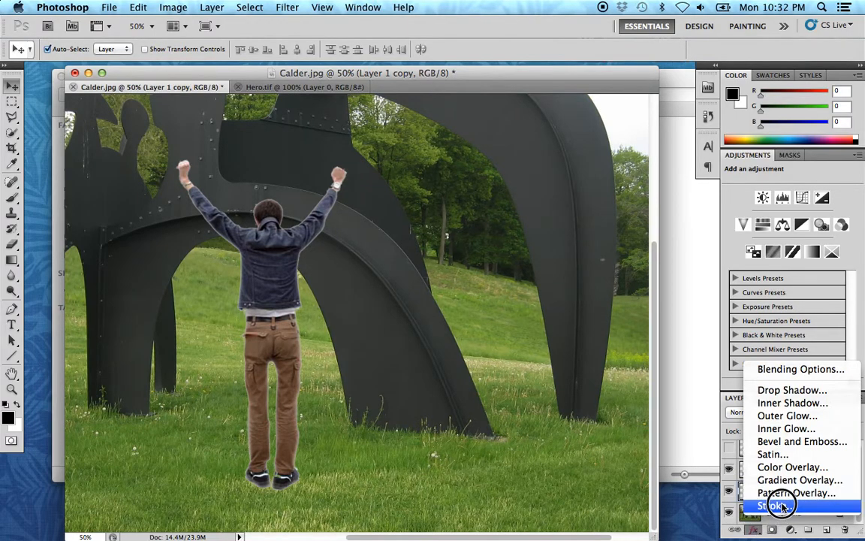
pyautogui.click(817, 390)
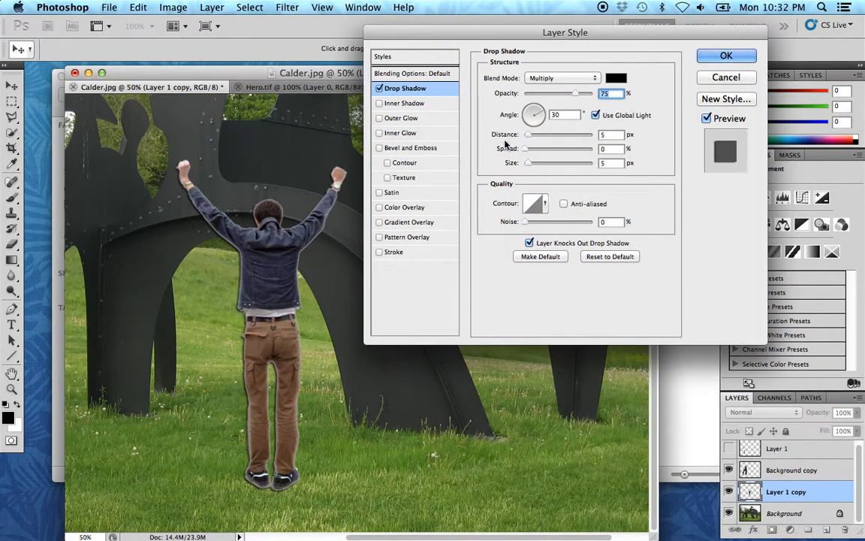
pyautogui.moveTo(542, 118)
pyautogui.mouseDown()
pyautogui.moveTo(542, 106)
pyautogui.moveTo(529, 112)
pyautogui.mouseUp()
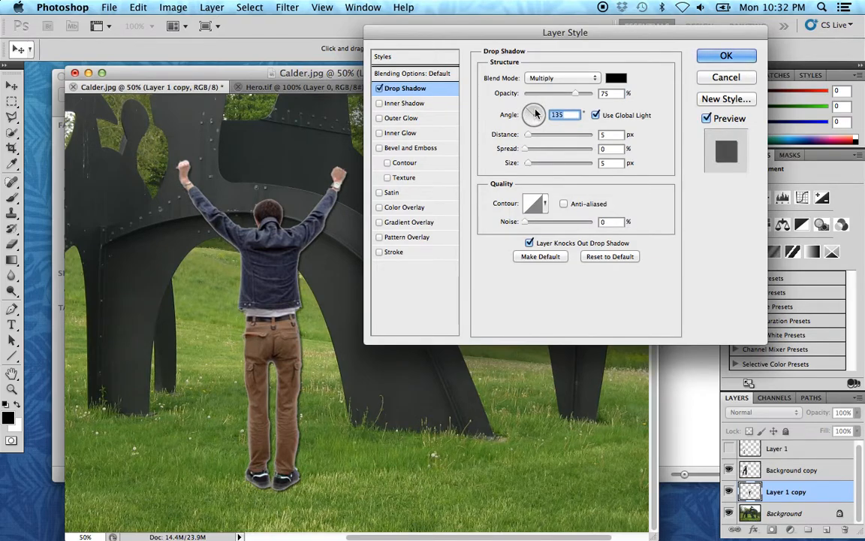
pyautogui.moveTo(574, 95)
pyautogui.mouseDown()
pyautogui.moveTo(555, 91)
pyautogui.moveTo(580, 98)
pyautogui.mouseUp()
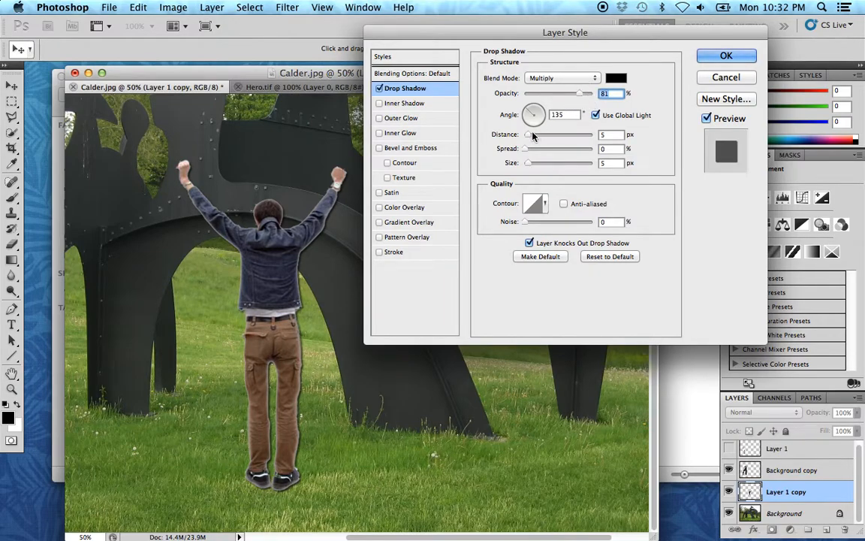
pyautogui.moveTo(529, 136); pyautogui.dragTo(532, 167)
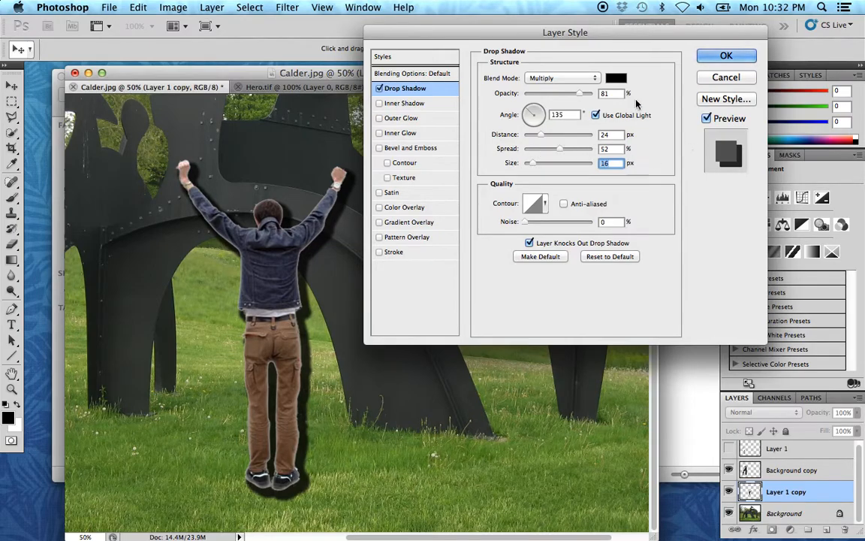
pyautogui.moveTo(578, 94); pyautogui.dragTo(559, 92)
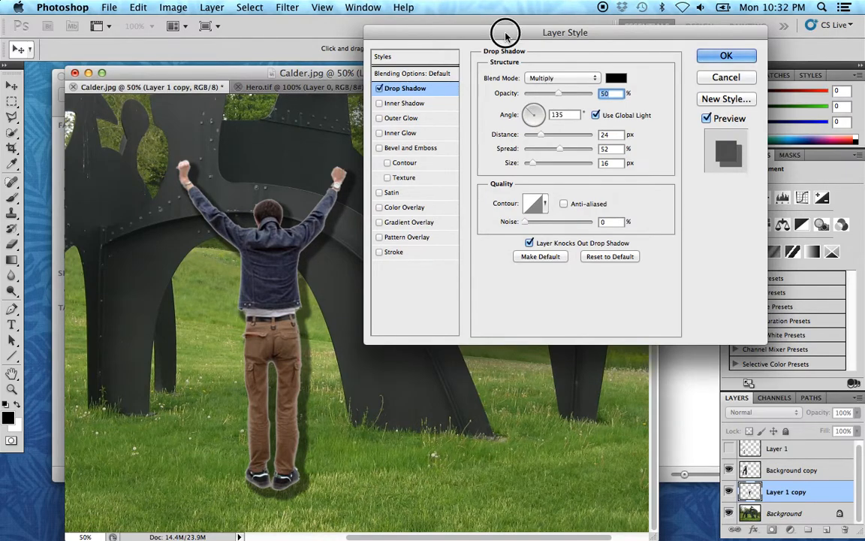
pyautogui.moveTo(506, 30); pyautogui.dragTo(562, 46)
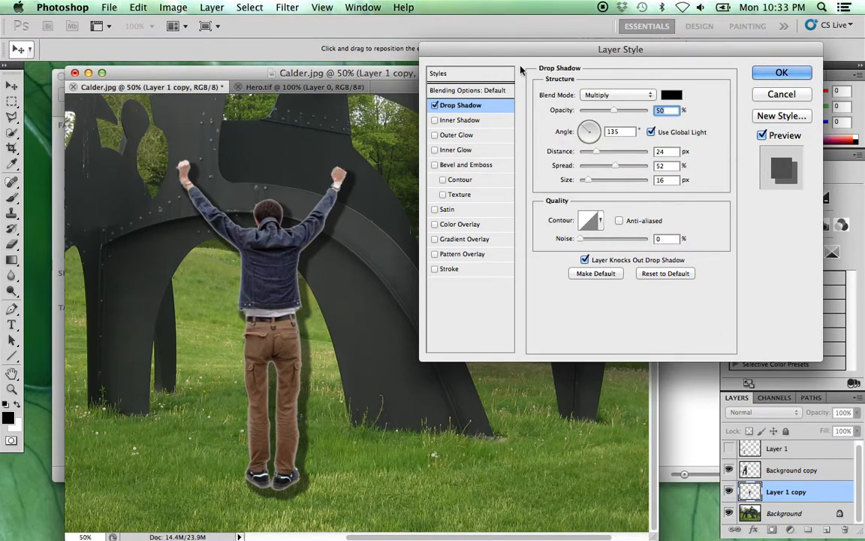
pyautogui.click(779, 72)
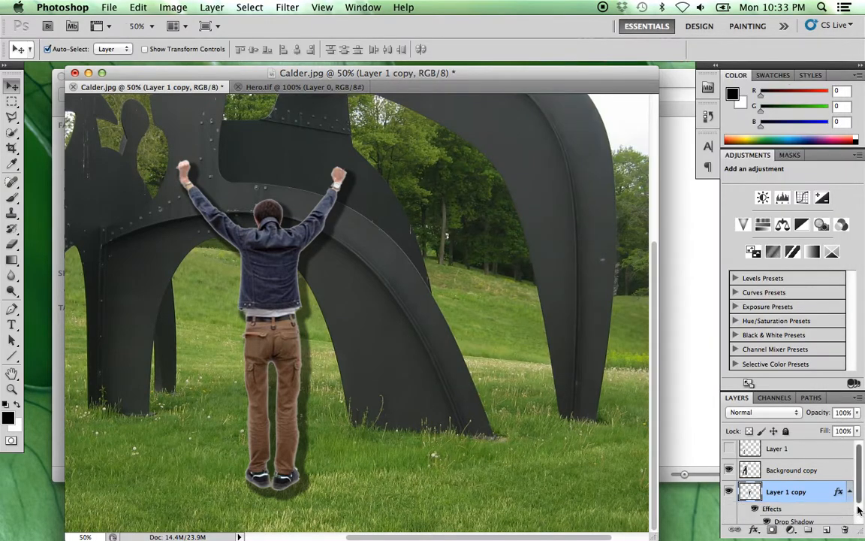
# - Compare the figure with its effects off and on, and delete the drop shadow from Layer 1 copy
pyautogui.moveTo(857, 463); pyautogui.dragTo(857, 498)
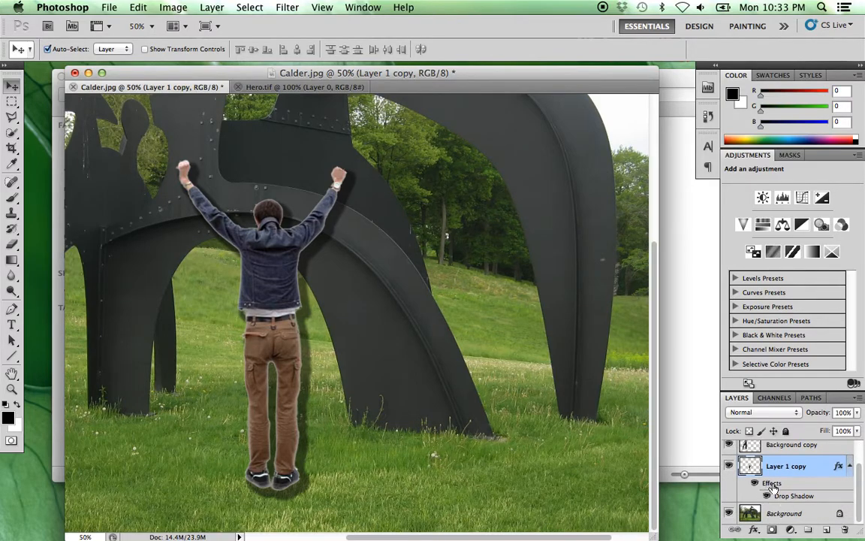
pyautogui.click(755, 484)
pyautogui.click(754, 484)
pyautogui.click(755, 484)
pyautogui.click(755, 485)
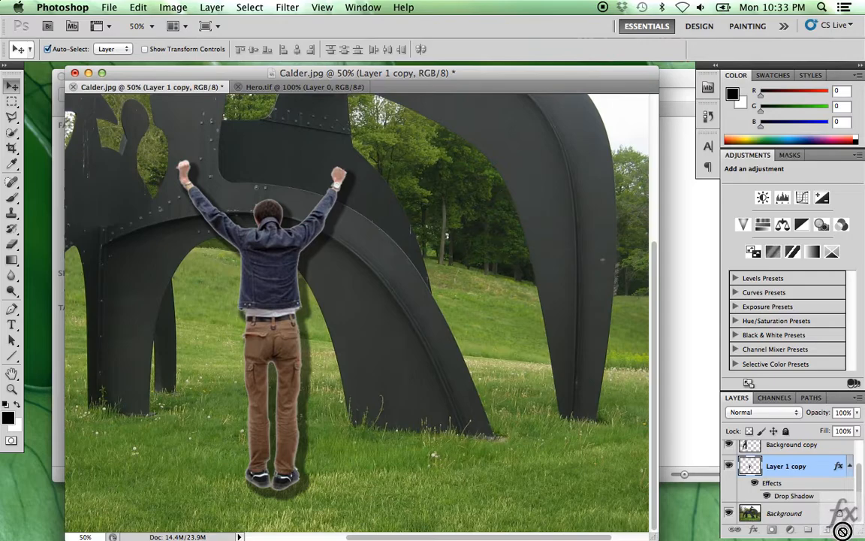
pyautogui.moveTo(843, 531); pyautogui.dragTo(844, 530)
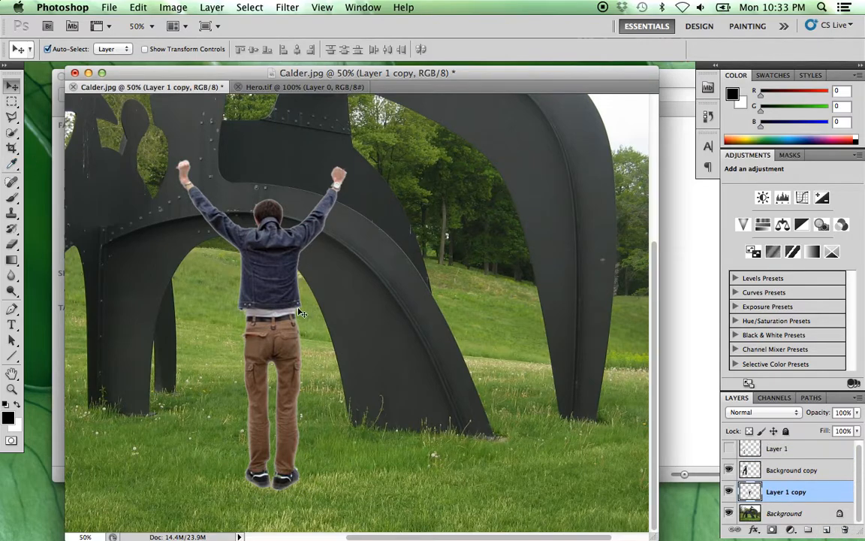
# - Shift the figure slightly toward the arch's inner leg and place a duplicate of it on the grass to its right
pyautogui.moveTo(274, 285); pyautogui.dragTo(261, 288)
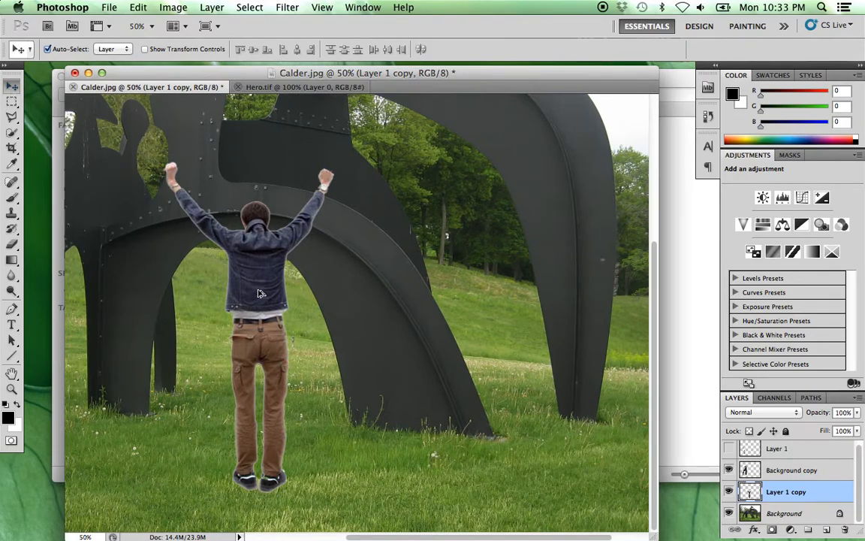
pyautogui.moveTo(259, 293); pyautogui.dragTo(397, 284)
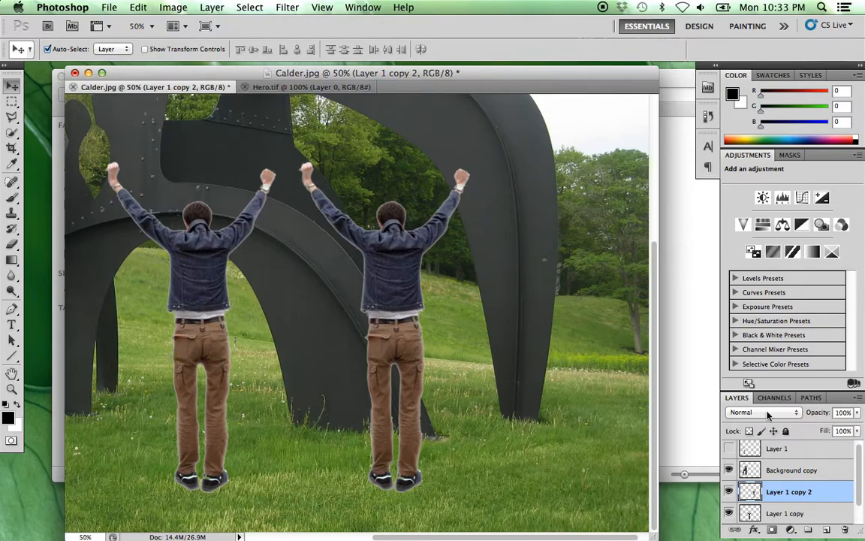
# - Load the duplicate figure's pixels as a selection and clear its contents, keeping the outline selected
pyautogui.rightClick(751, 491)
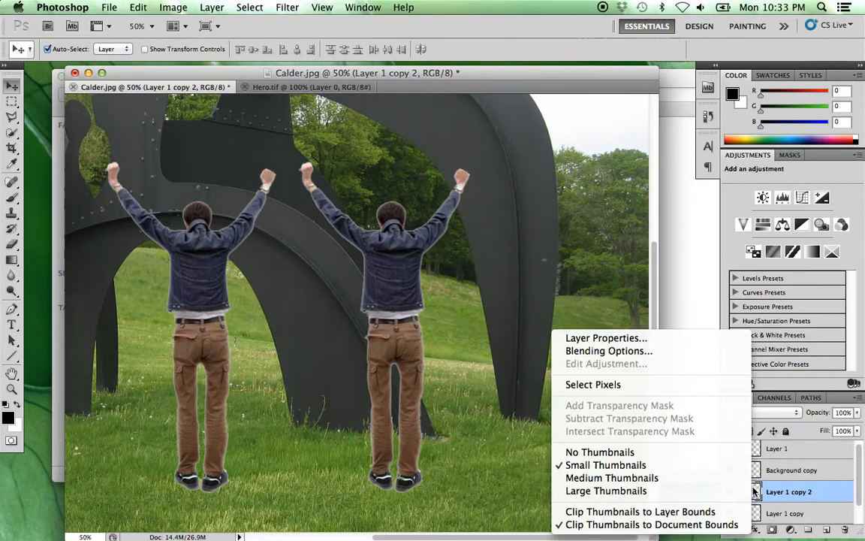
pyautogui.click(625, 387)
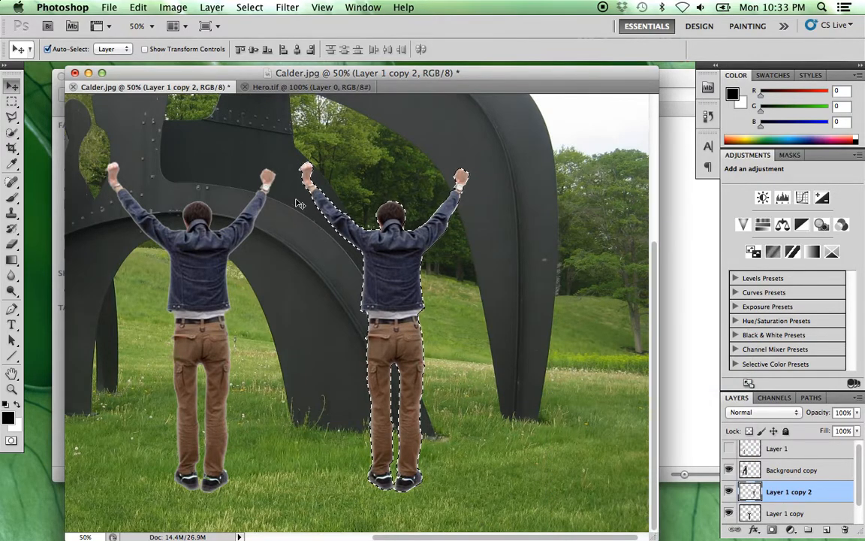
pyautogui.press('super+d')
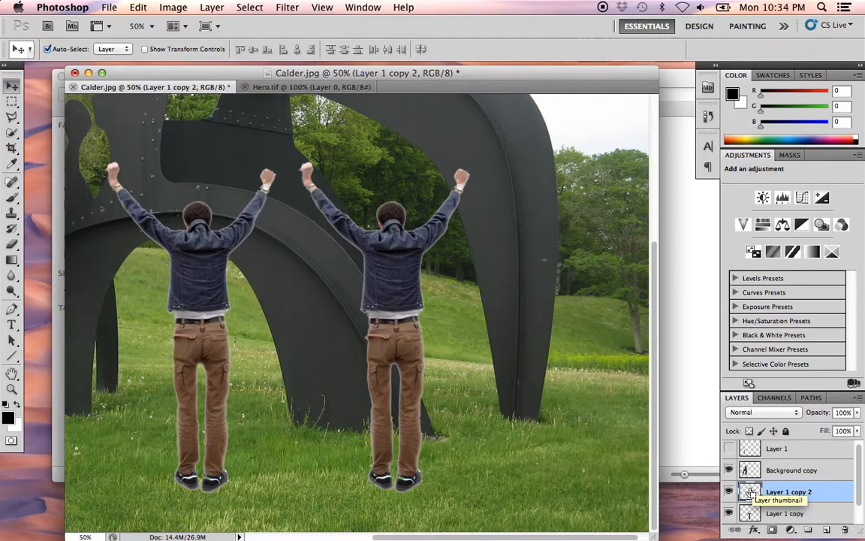
pyautogui.keyDown('super'); pyautogui.click(752, 493); pyautogui.keyUp('super')
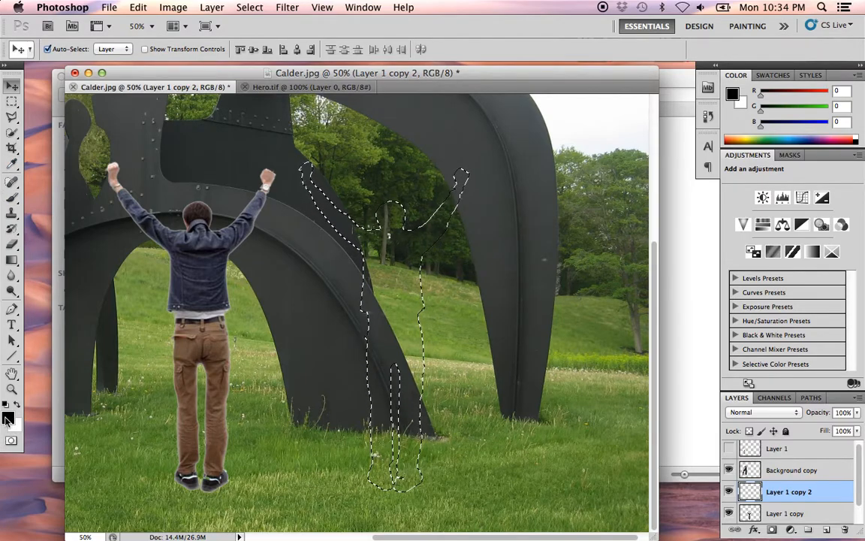
# - Set the foreground color to dark gray #333333
pyautogui.click(8, 419)
pyautogui.moveTo(248, 250); pyautogui.dragTo(236, 302)
pyautogui.moveTo(231, 309); pyautogui.dragTo(228, 299)
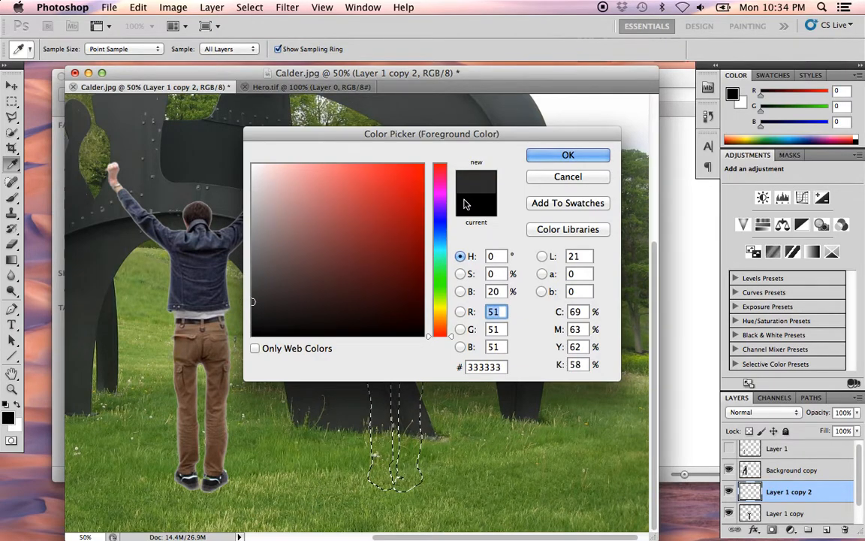
pyautogui.click(562, 153)
pyautogui.press('v')
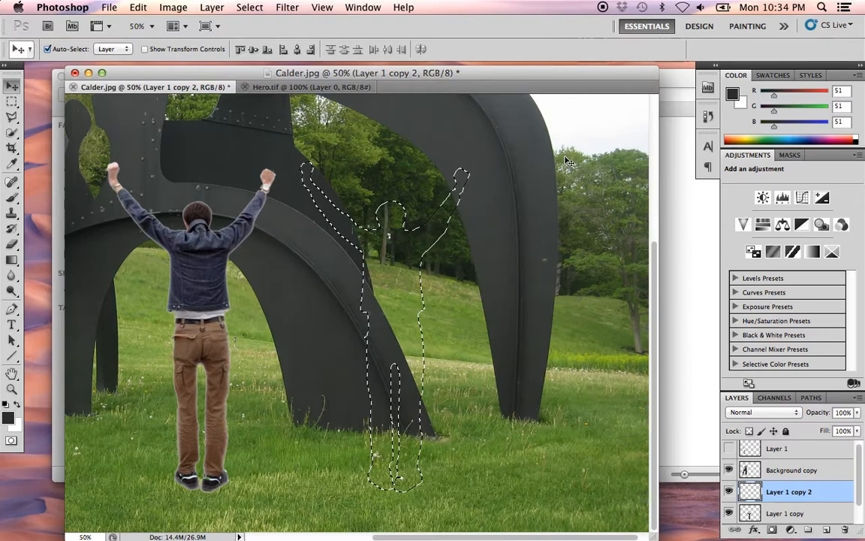
# - Fill the duplicate figure's outline with the Foreground Color in Normal mode at 100% opacity
pyautogui.click(138, 7)
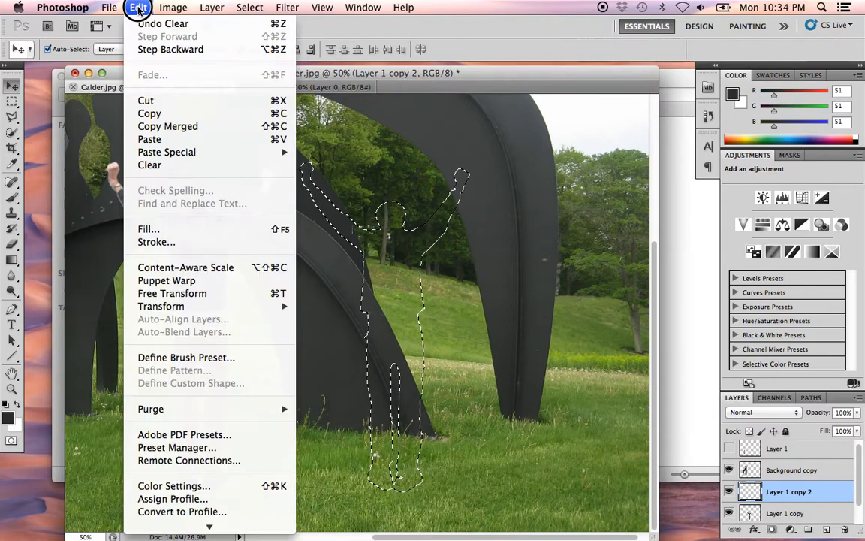
pyautogui.click(138, 9)
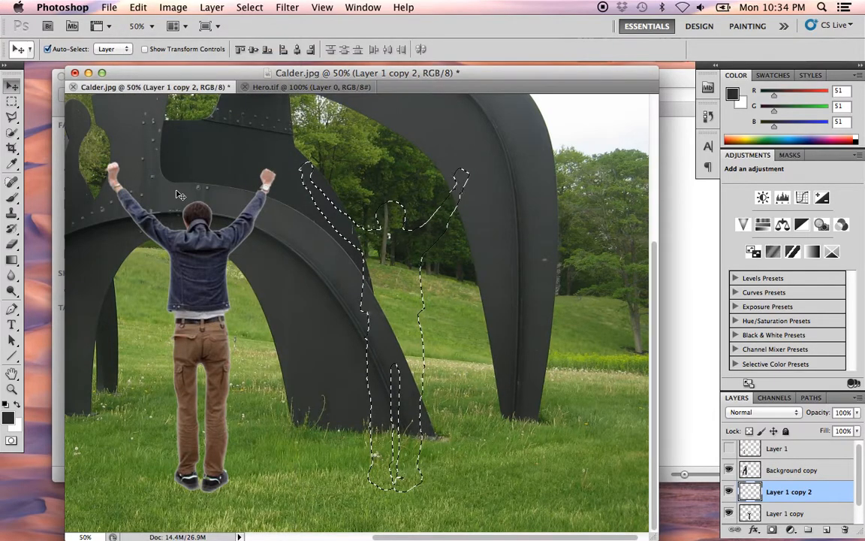
pyautogui.click(138, 10)
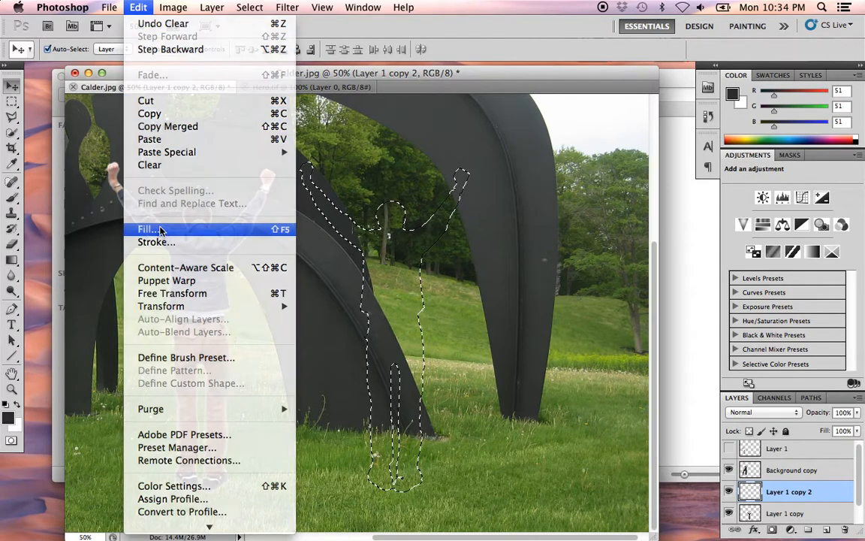
pyautogui.click(160, 229)
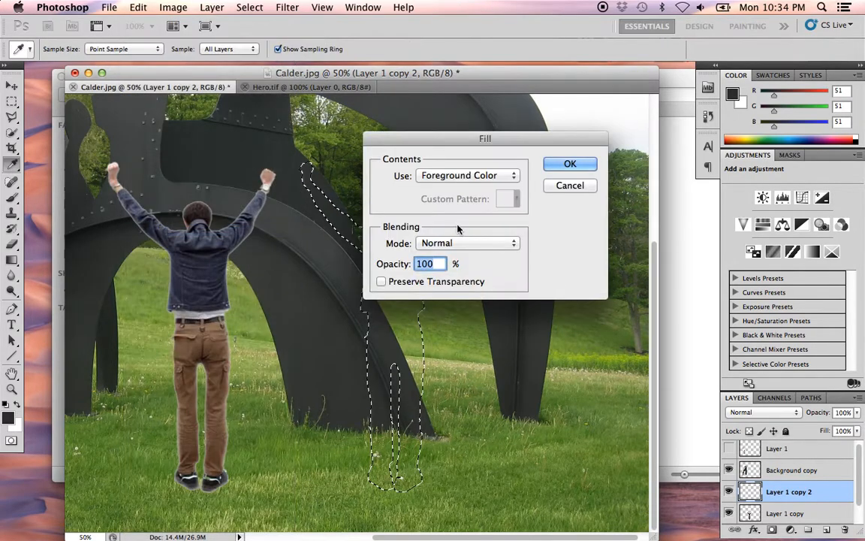
pyautogui.click(515, 177)
pyautogui.click(488, 179)
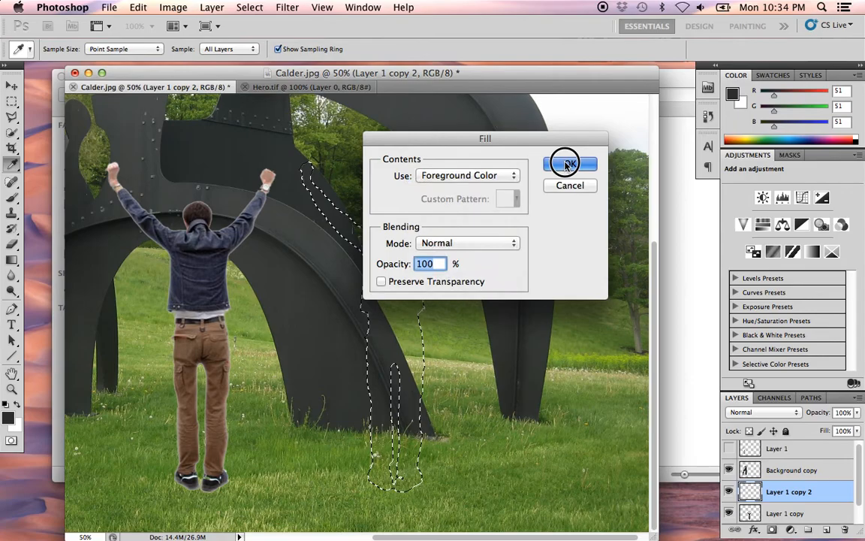
pyautogui.click(564, 163)
pyautogui.press('v')
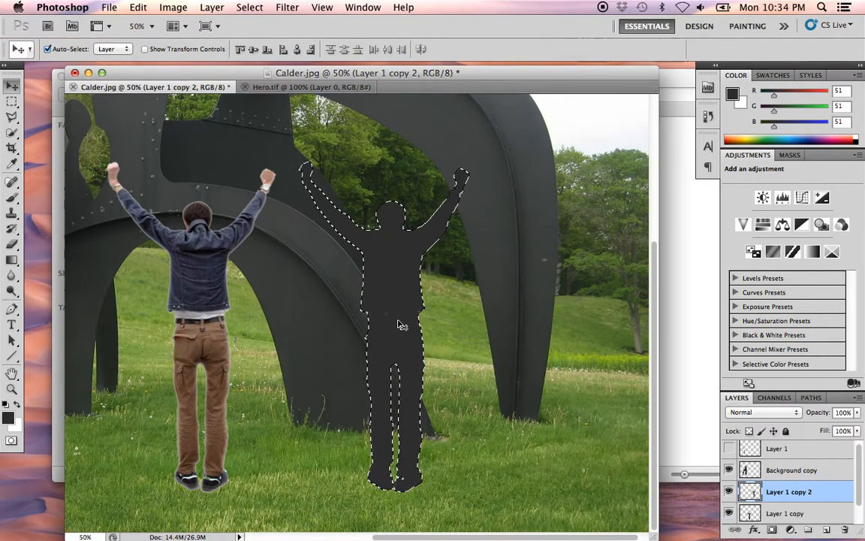
pyautogui.click(19, 215)
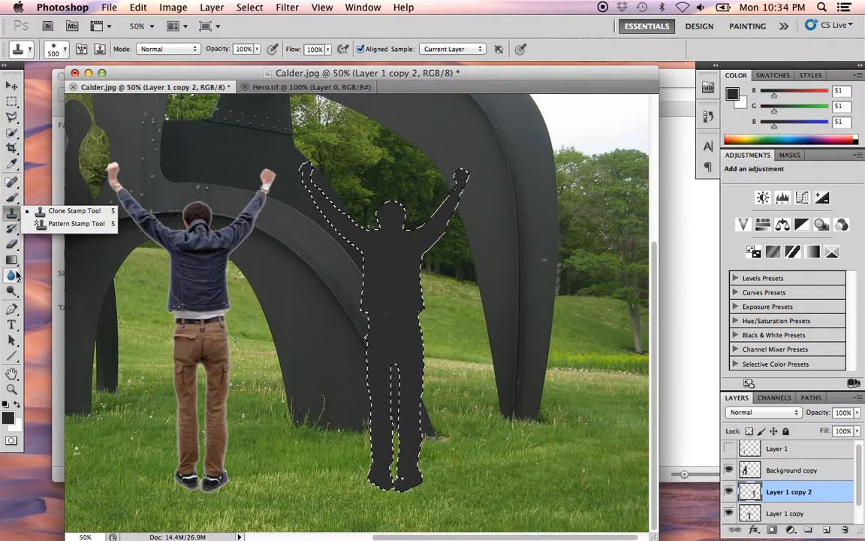
pyautogui.click(13, 164)
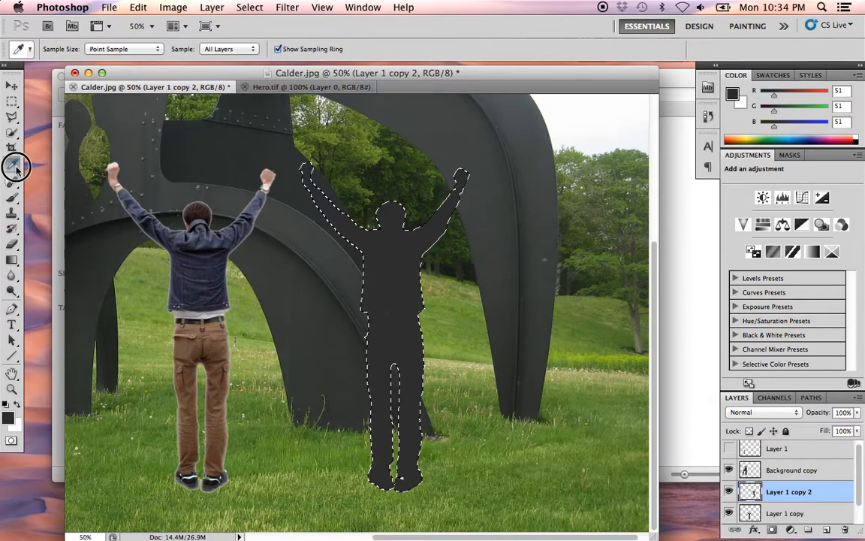
pyautogui.click(15, 160)
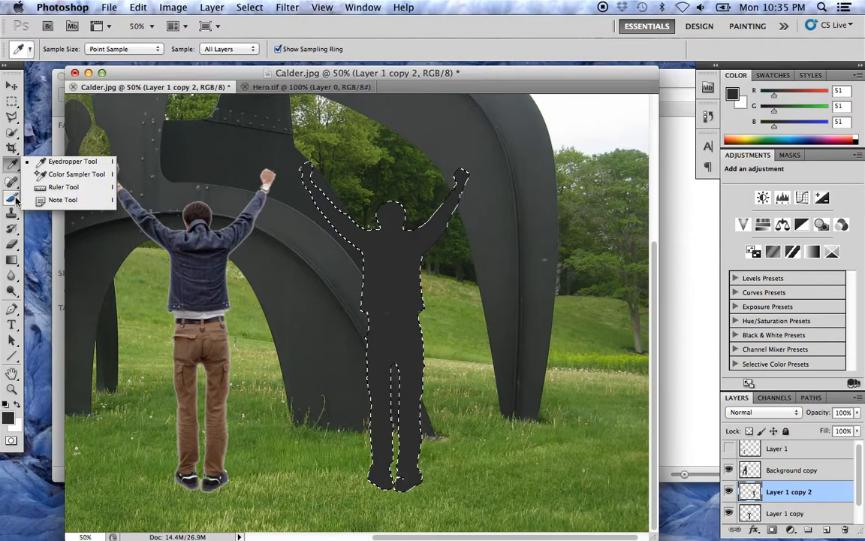
# - Deselect the silhouette's outline and shift the dark silhouette slightly to the right, away from the figure
pyautogui.click(15, 259)
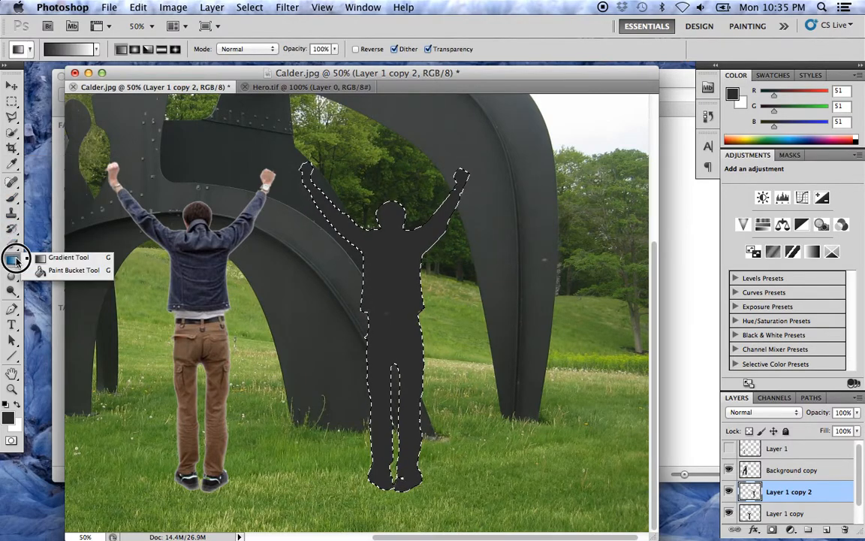
pyautogui.click(62, 270)
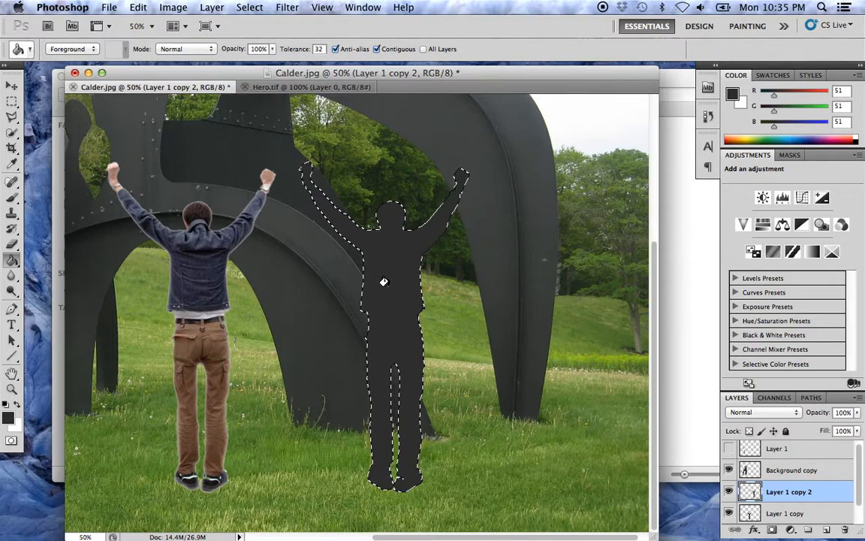
pyautogui.press('super+d')
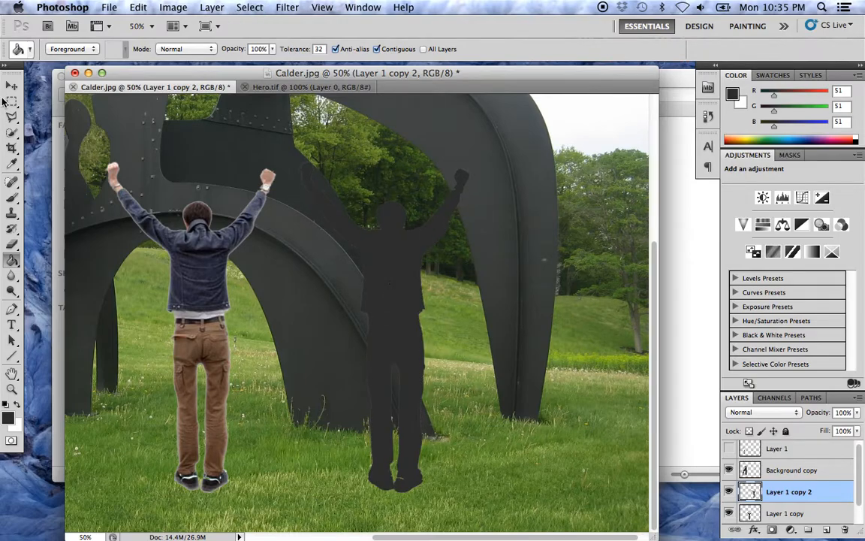
pyautogui.click(11, 85)
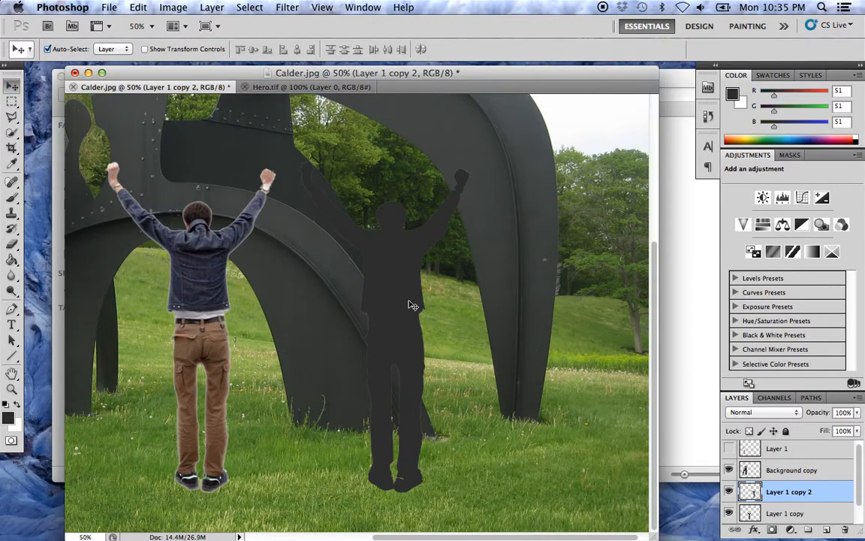
pyautogui.moveTo(412, 304)
pyautogui.mouseDown()
pyautogui.moveTo(427, 295)
pyautogui.moveTo(418, 300)
pyautogui.mouseUp()
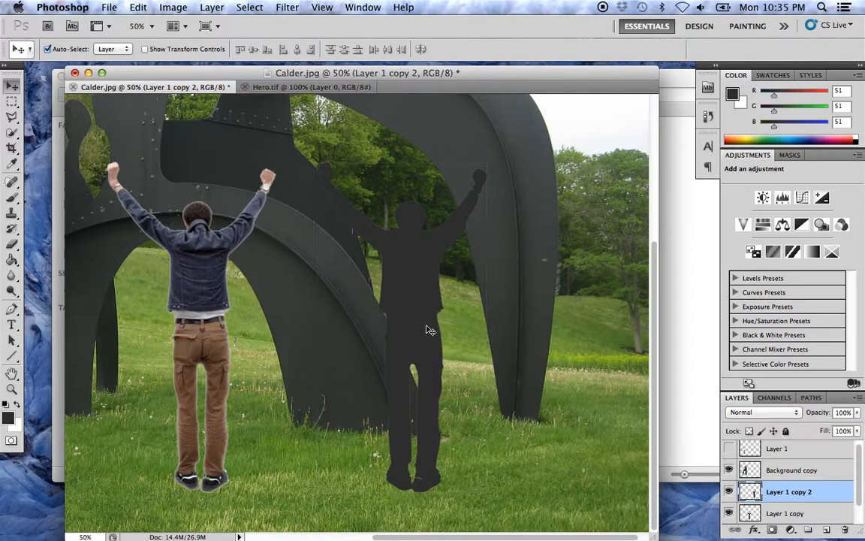
pyautogui.moveTo(267, 386); pyautogui.dragTo(244, 402)
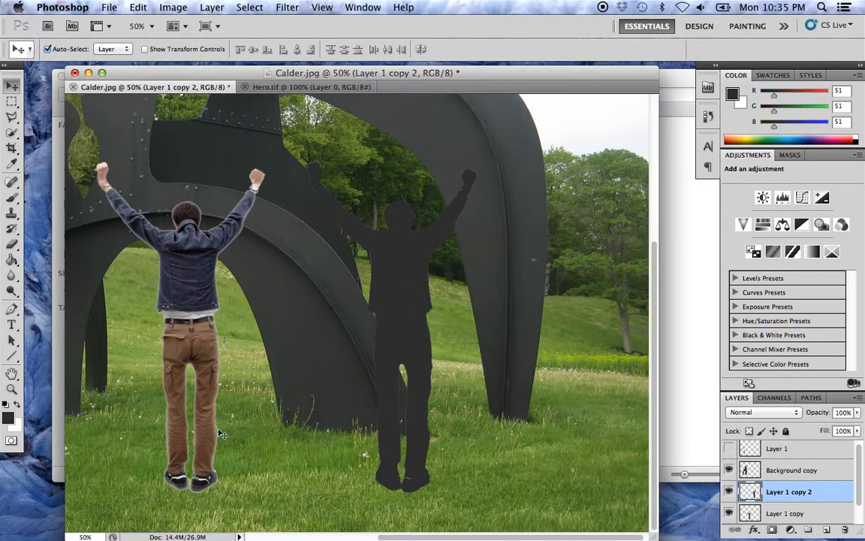
# - Move the original figure straight up so its feet stand farther back on the grass
pyautogui.press('super+minus')
pyautogui.press('super+minus')
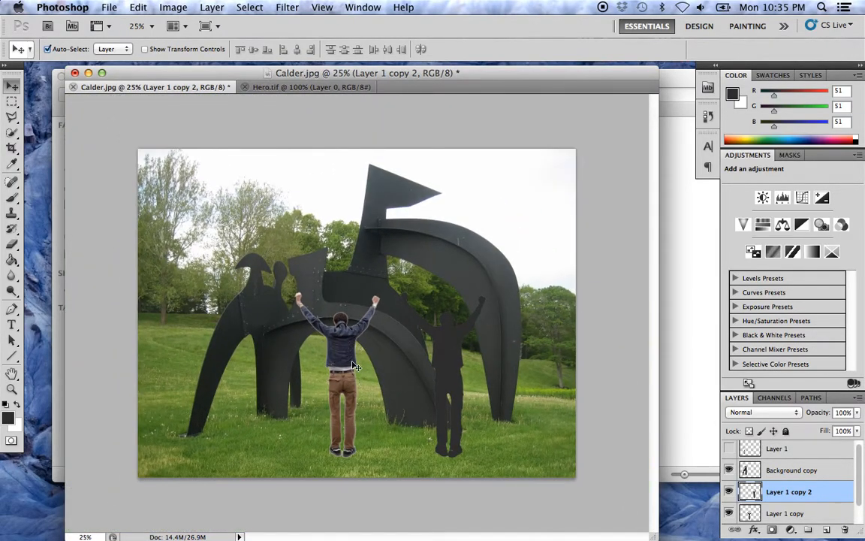
pyautogui.moveTo(342, 356); pyautogui.dragTo(339, 322)
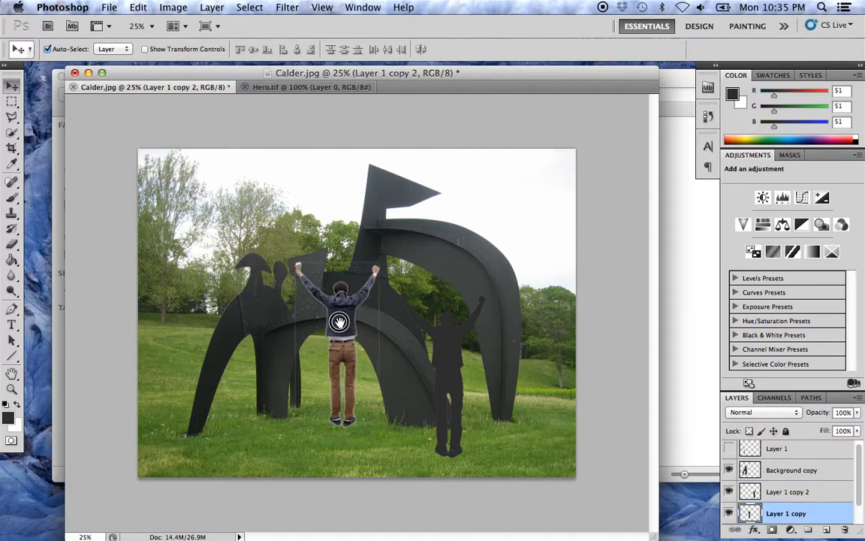
# - Nudge the dark silhouette slightly right, then skew it in a free transform so it leans strongly to the right
pyautogui.keyDown('super'); pyautogui.click(448, 446); pyautogui.keyUp('super')
pyautogui.keyDown('super'); pyautogui.click(449, 446); pyautogui.keyUp('super')
pyautogui.moveTo(422, 403); pyautogui.dragTo(280, 272)
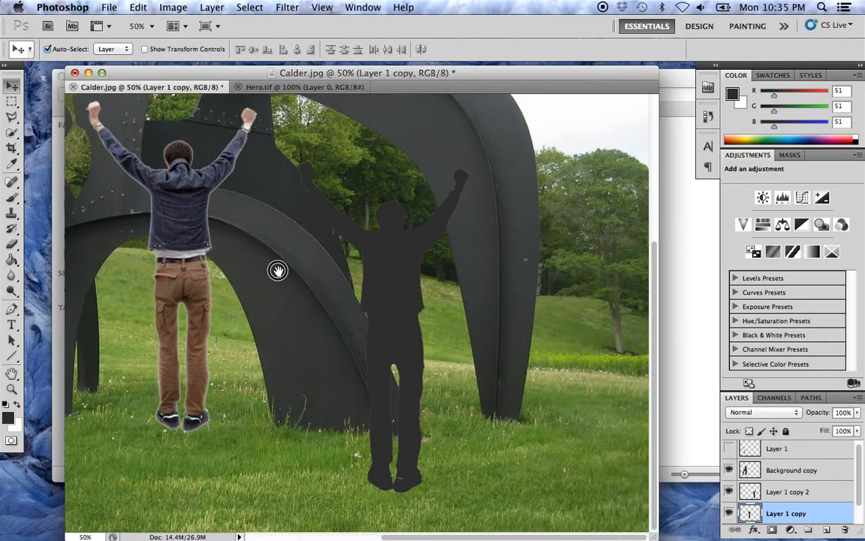
pyautogui.click(394, 285)
pyautogui.moveTo(393, 285); pyautogui.dragTo(407, 292)
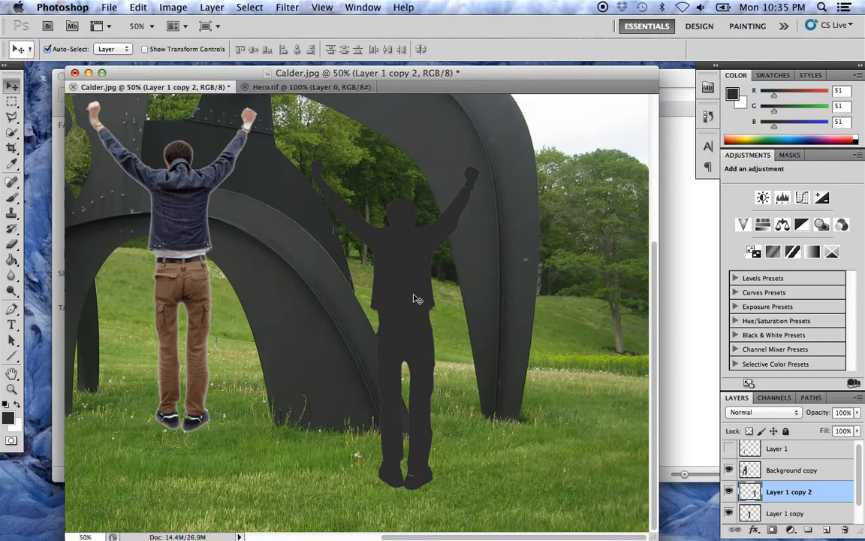
pyautogui.hotkey('ctrl', 't')
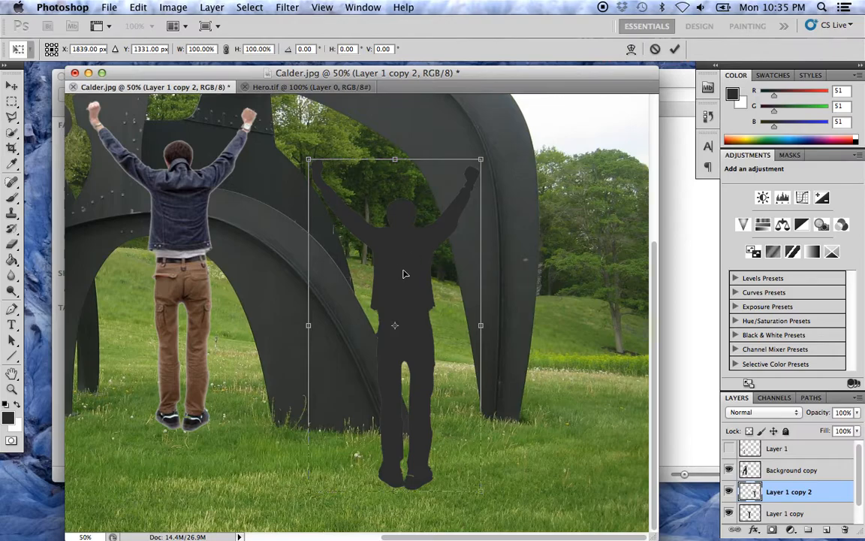
pyautogui.rightClick(398, 268)
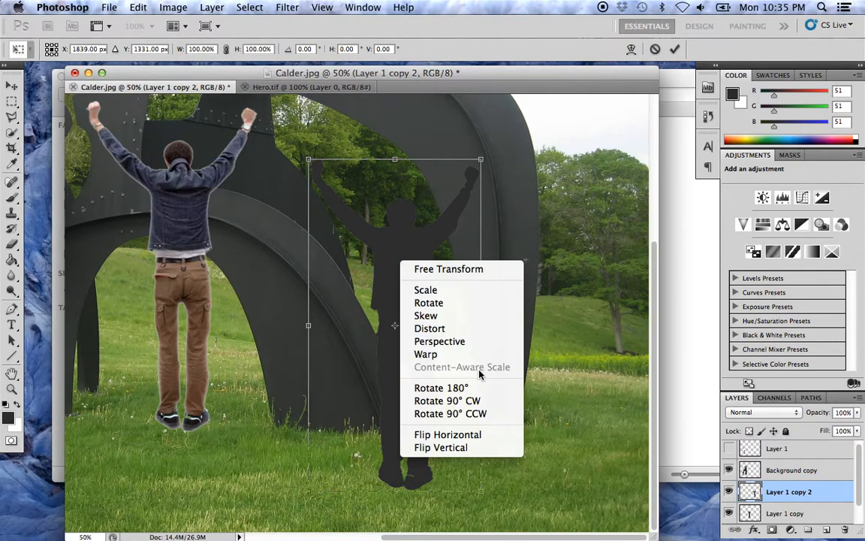
pyautogui.click(459, 316)
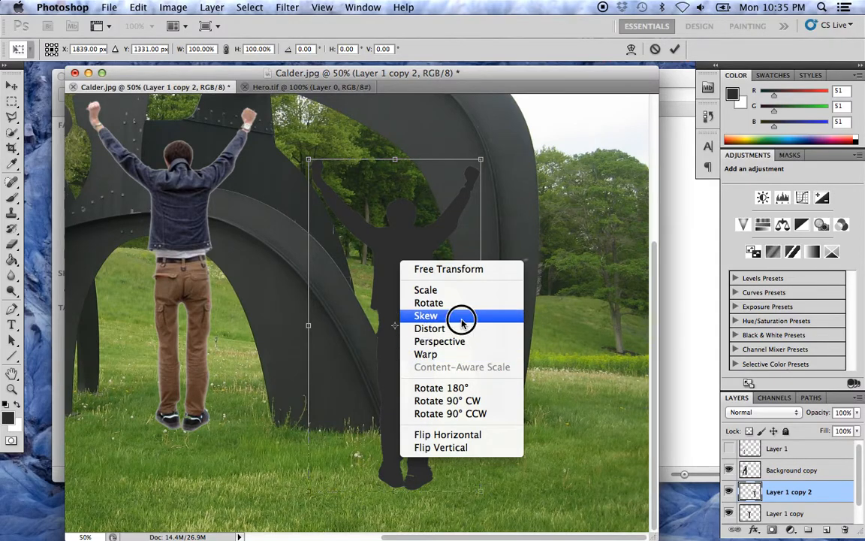
pyautogui.moveTo(394, 161); pyautogui.dragTo(406, 262)
pyautogui.moveTo(463, 145); pyautogui.dragTo(622, 161)
# - Distort the silhouette so it falls forward and right across the grass, and place its feet at the figure's shoes
pyautogui.rightClick(441, 253)
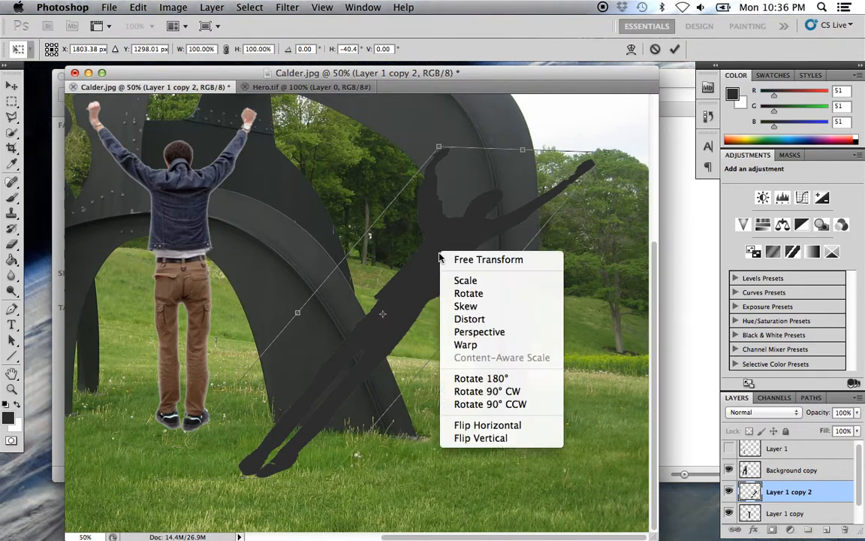
pyautogui.click(485, 321)
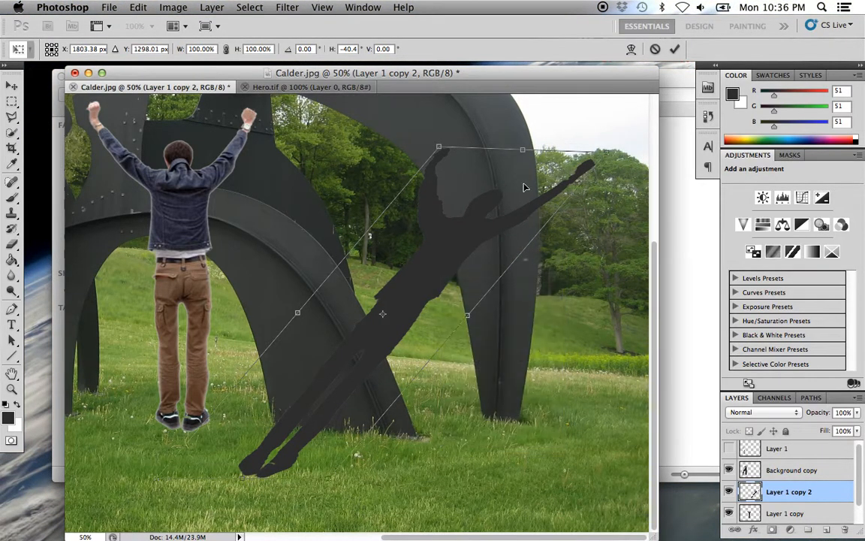
pyautogui.moveTo(523, 153); pyautogui.dragTo(531, 524)
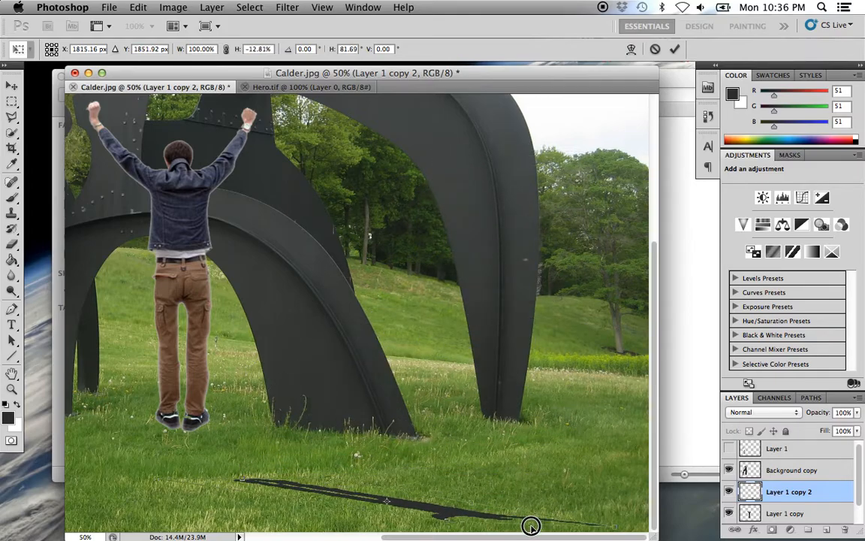
pyautogui.moveTo(372, 503); pyautogui.dragTo(343, 446)
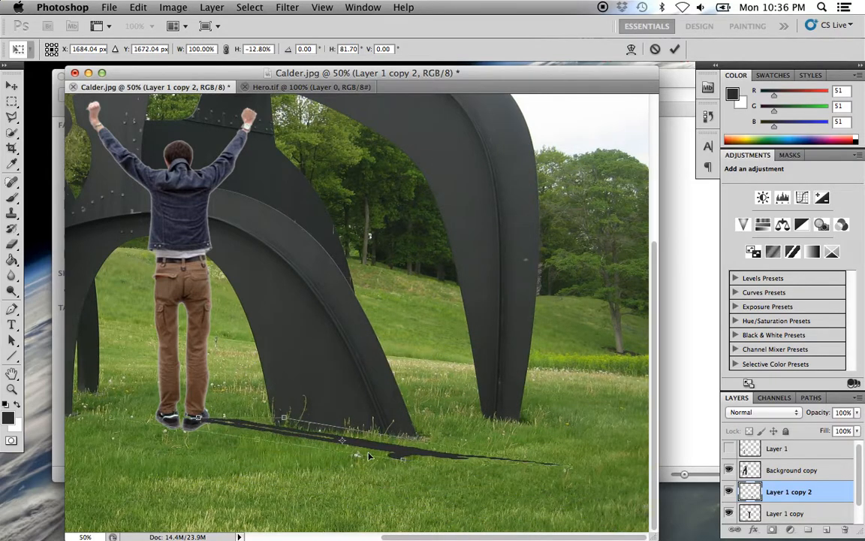
pyautogui.moveTo(485, 468); pyautogui.dragTo(493, 510)
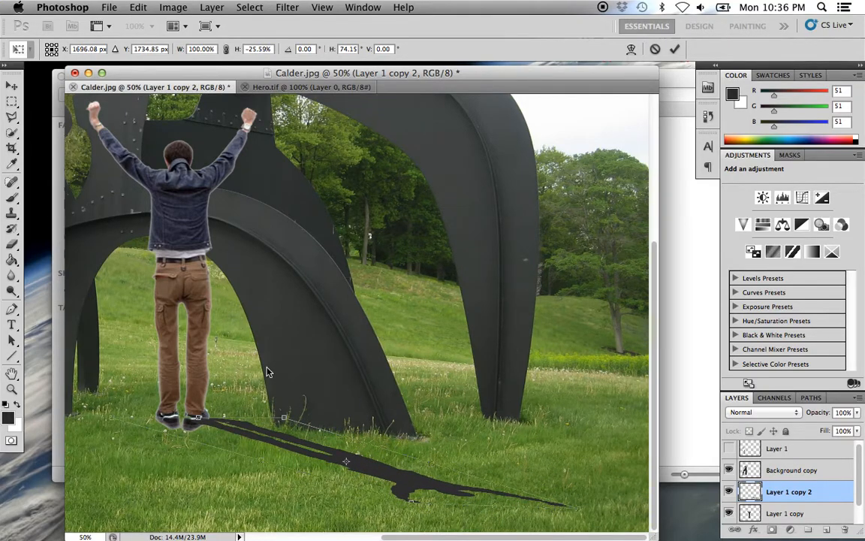
pyautogui.moveTo(362, 470); pyautogui.dragTo(340, 470)
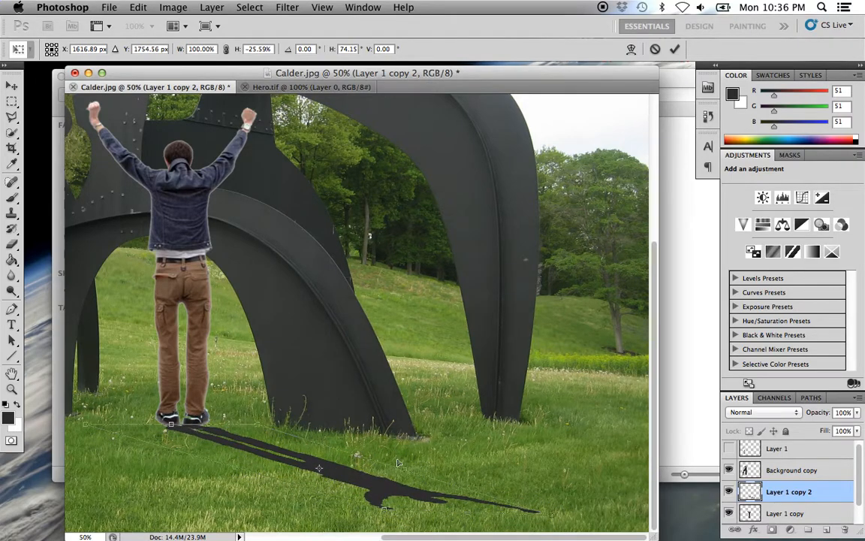
# - Adjust the shadow's far corners with Distort and Skew to widen and lengthen it, and commit the transformation
pyautogui.moveTo(552, 519); pyautogui.dragTo(556, 498)
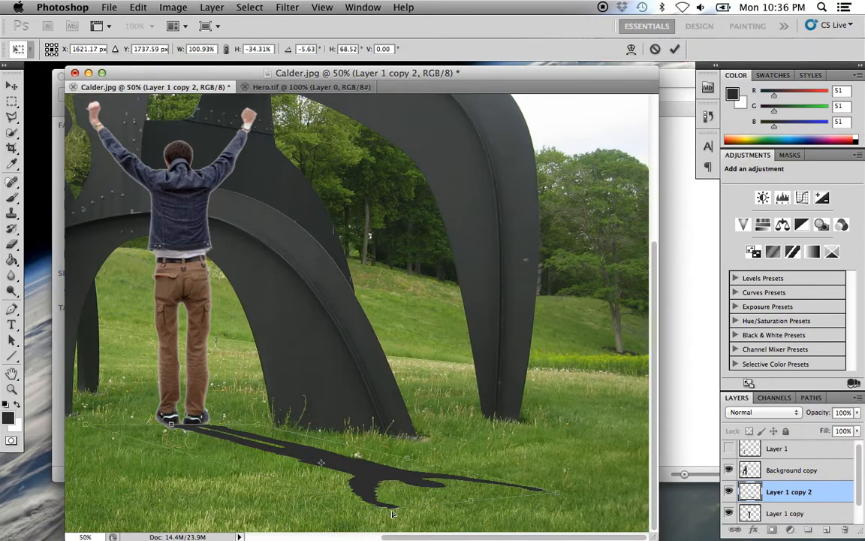
pyautogui.moveTo(386, 513)
pyautogui.mouseDown()
pyautogui.moveTo(406, 508)
pyautogui.moveTo(396, 512)
pyautogui.mouseUp()
pyautogui.moveTo(556, 494); pyautogui.dragTo(549, 481)
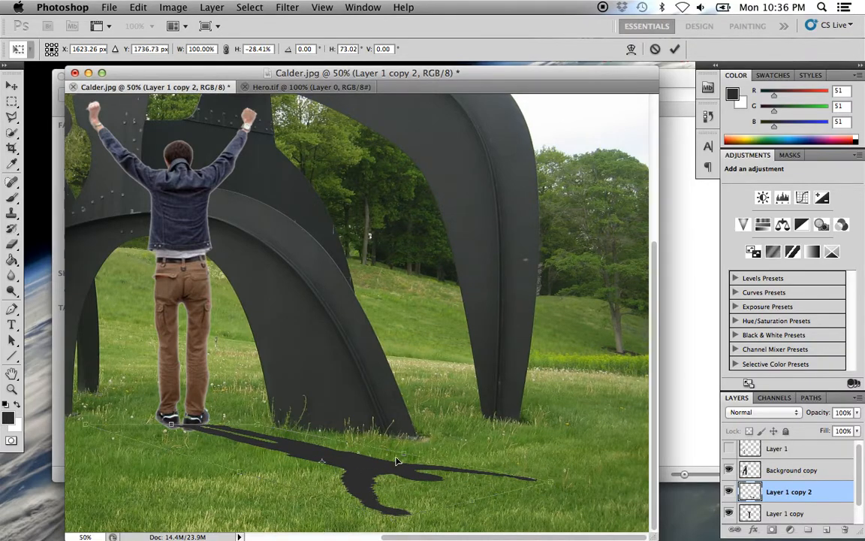
pyautogui.rightClick(375, 473)
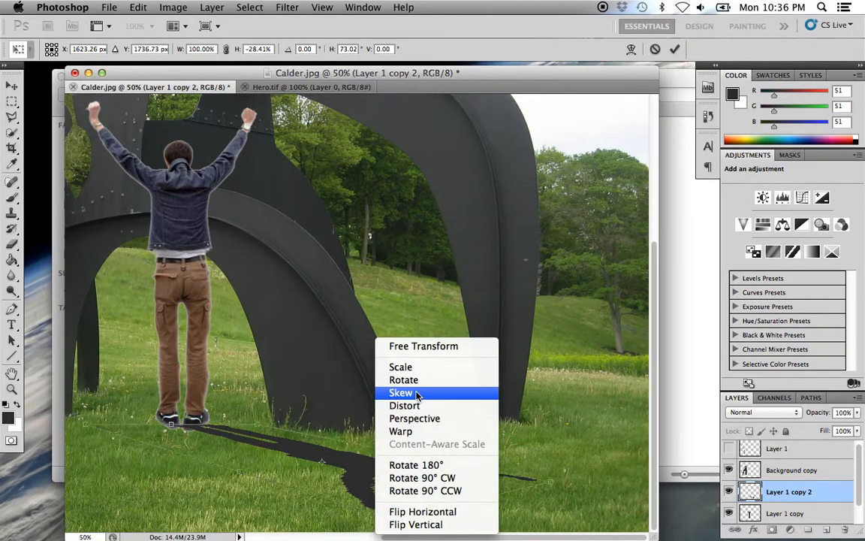
pyautogui.click(476, 390)
pyautogui.moveTo(550, 490)
pyautogui.mouseDown()
pyautogui.moveTo(542, 475)
pyautogui.moveTo(586, 481)
pyautogui.moveTo(555, 487)
pyautogui.mouseUp()
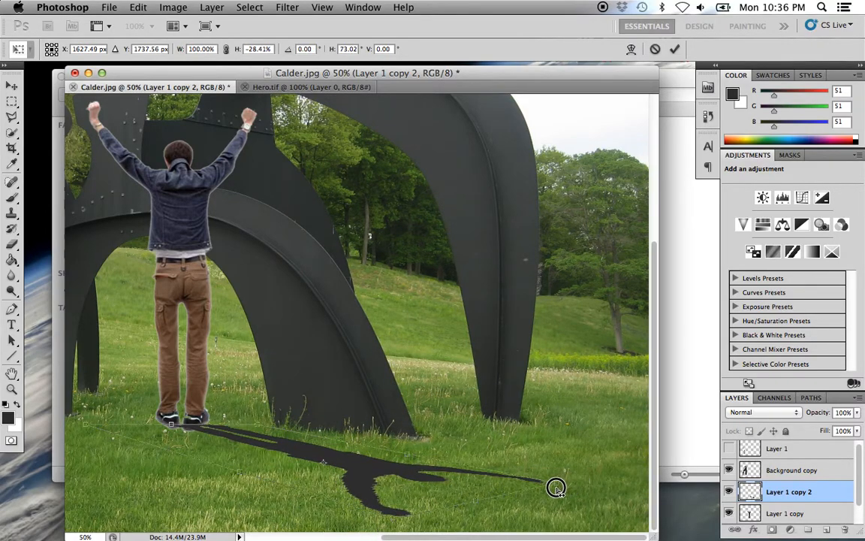
pyautogui.moveTo(476, 503); pyautogui.dragTo(495, 498)
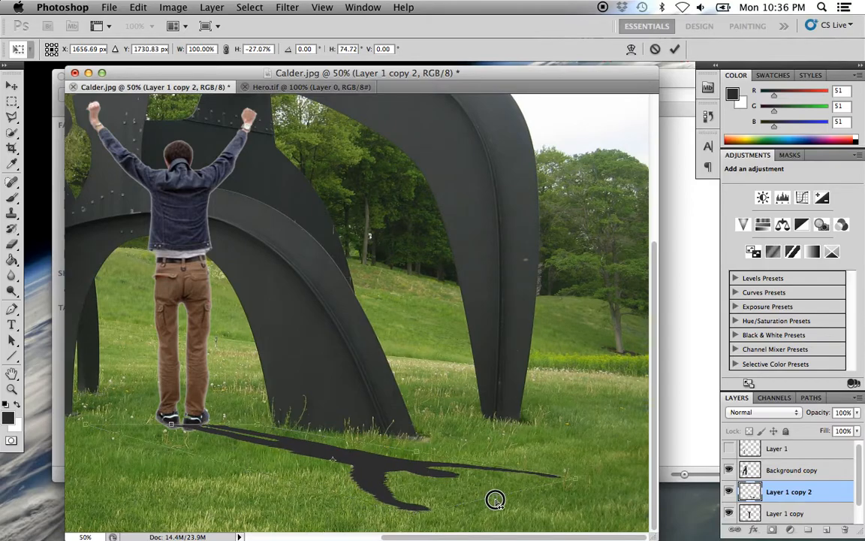
pyautogui.rightClick(372, 473)
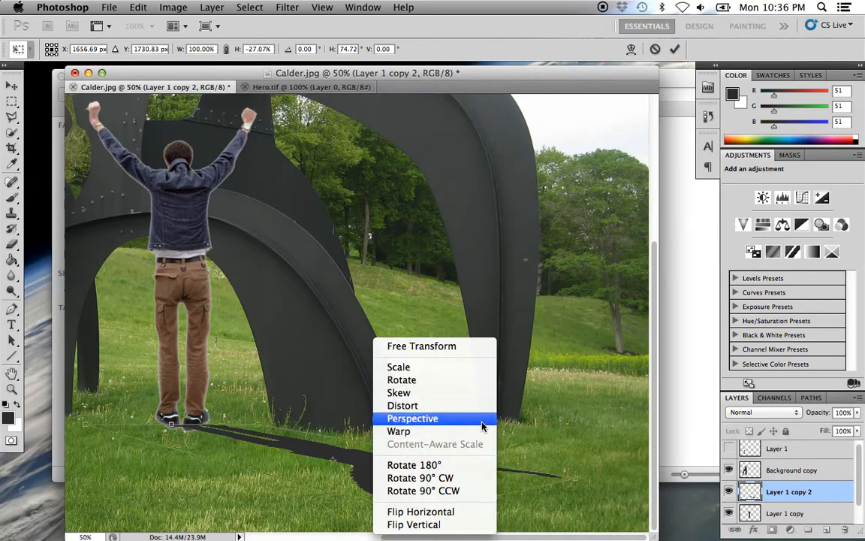
pyautogui.click(531, 417)
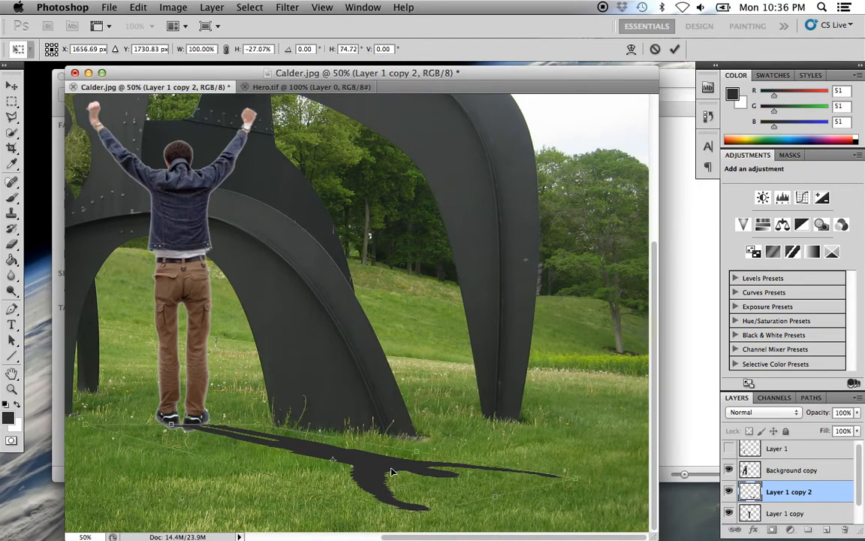
pyautogui.press('Return')
# - Align the shadow's feet with the base of the figure's shoes and move the shadow layer below Layer 1 copy
pyautogui.click(194, 441)
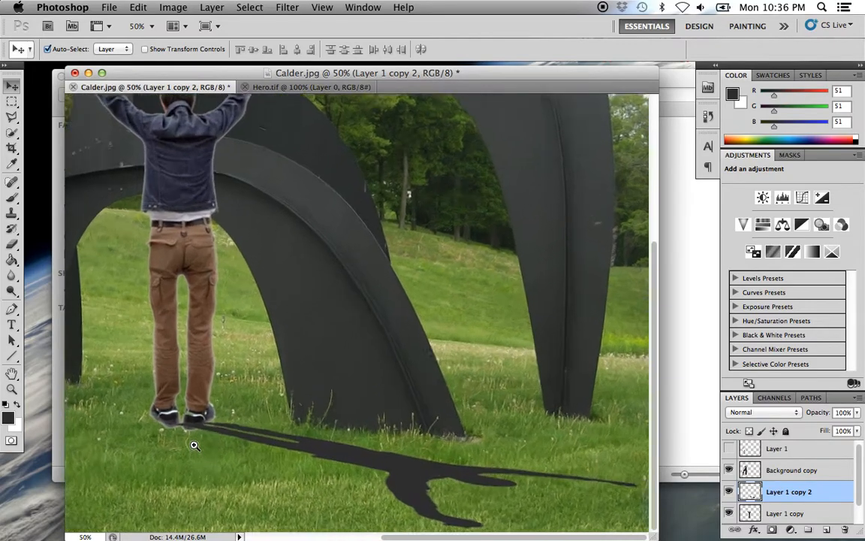
pyautogui.click(194, 438)
pyautogui.moveTo(195, 439); pyautogui.dragTo(396, 359)
pyautogui.click(220, 450)
pyautogui.click(221, 452)
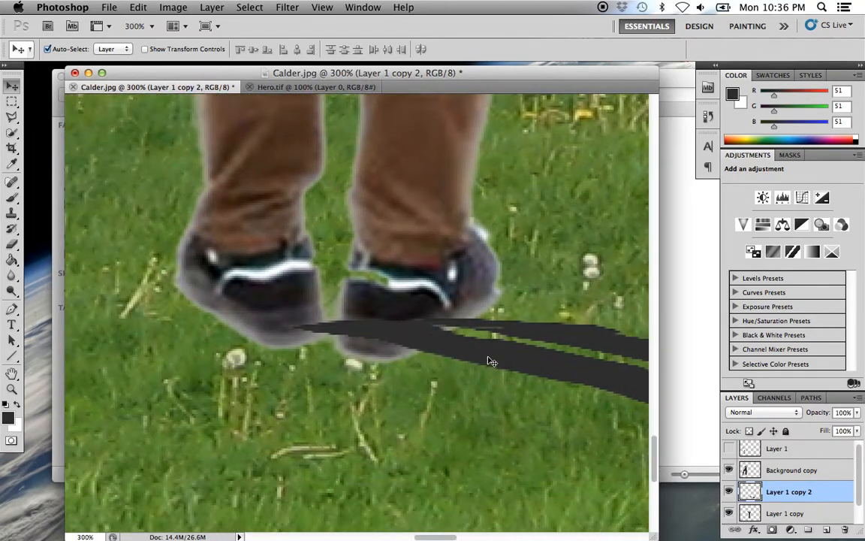
pyautogui.moveTo(551, 343); pyautogui.dragTo(516, 336)
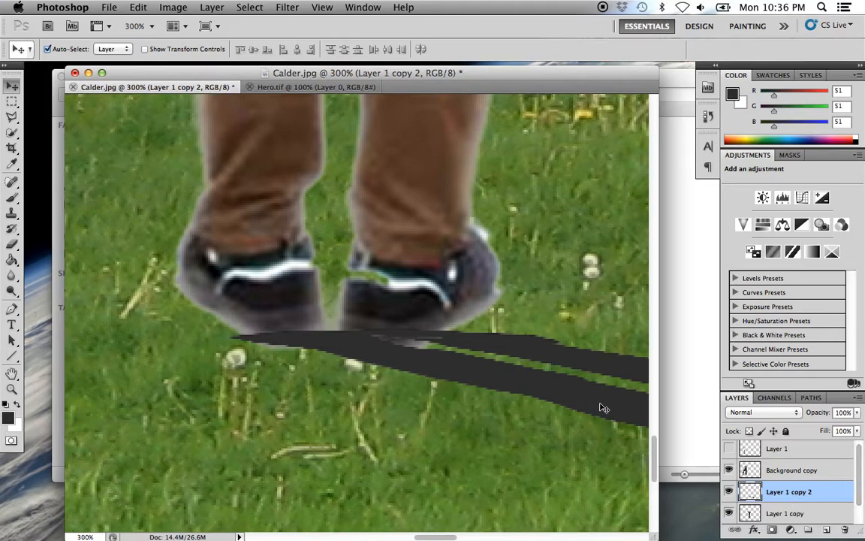
pyautogui.scroll(-1, 850, 498)
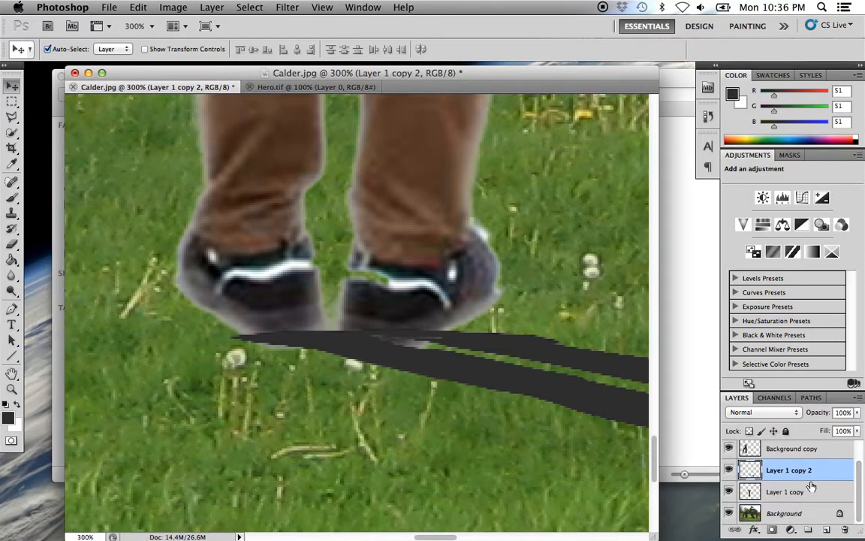
pyautogui.moveTo(805, 476); pyautogui.dragTo(809, 503)
# - Set the shadow layer's opacity to 23%
pyautogui.press('super+minus')
pyautogui.press('super+minus')
pyautogui.press('super+minus')
pyautogui.press('super+minus')
pyautogui.press('super+minus')
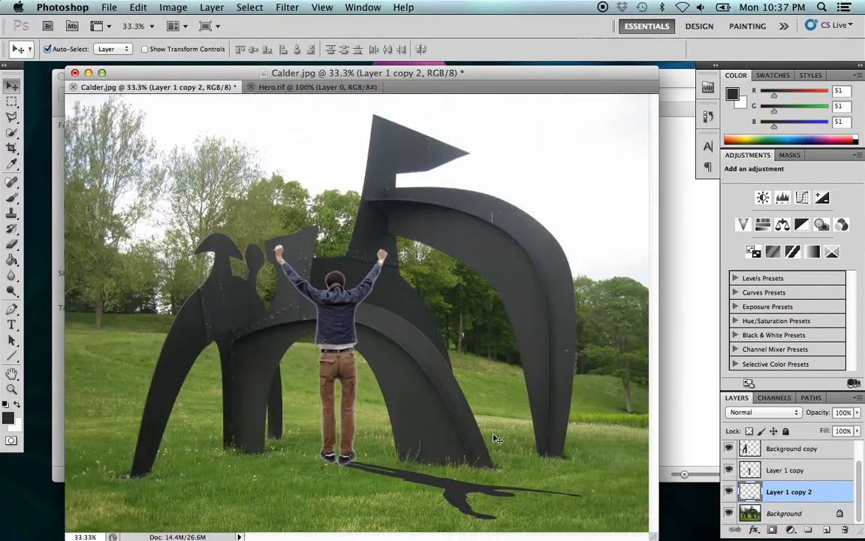
pyautogui.moveTo(856, 412); pyautogui.dragTo(803, 429)
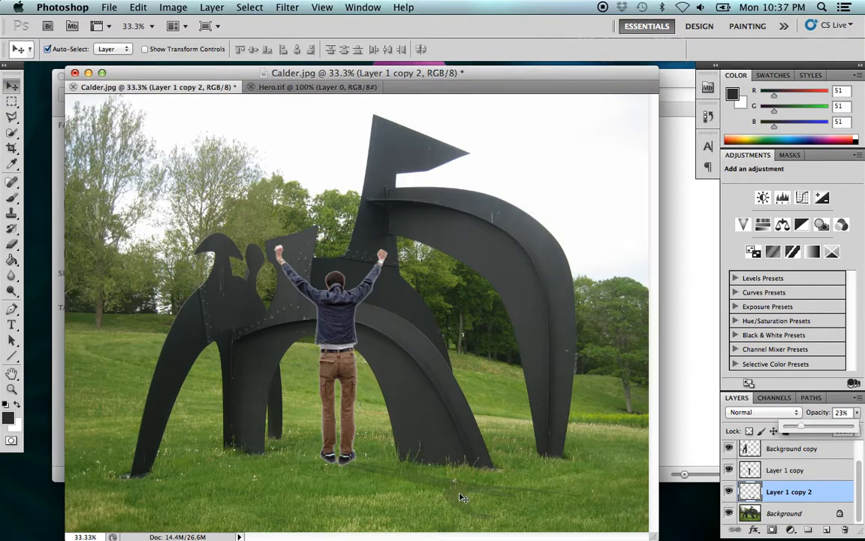
# - Open Gaussian Blur for the shadow layer and show the silhouette in its preview at 50%
pyautogui.scroll(2, 474, 518)
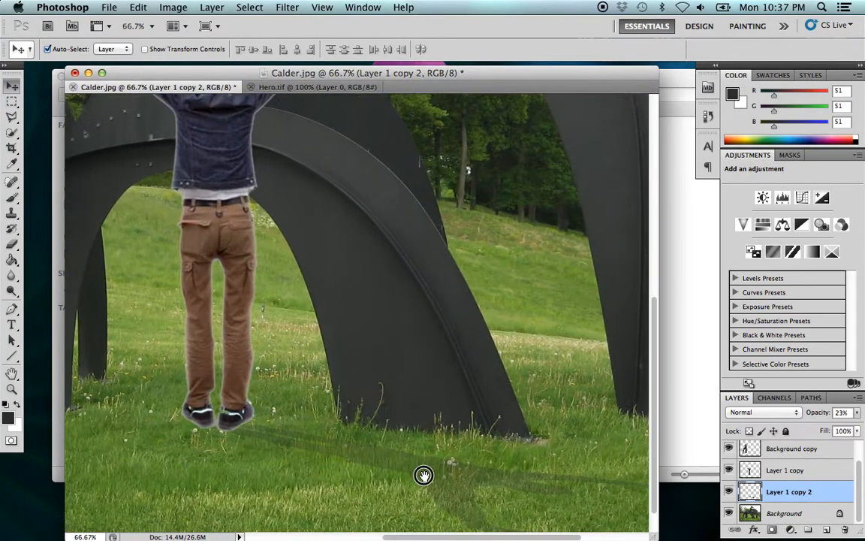
pyautogui.moveTo(429, 479); pyautogui.dragTo(328, 387)
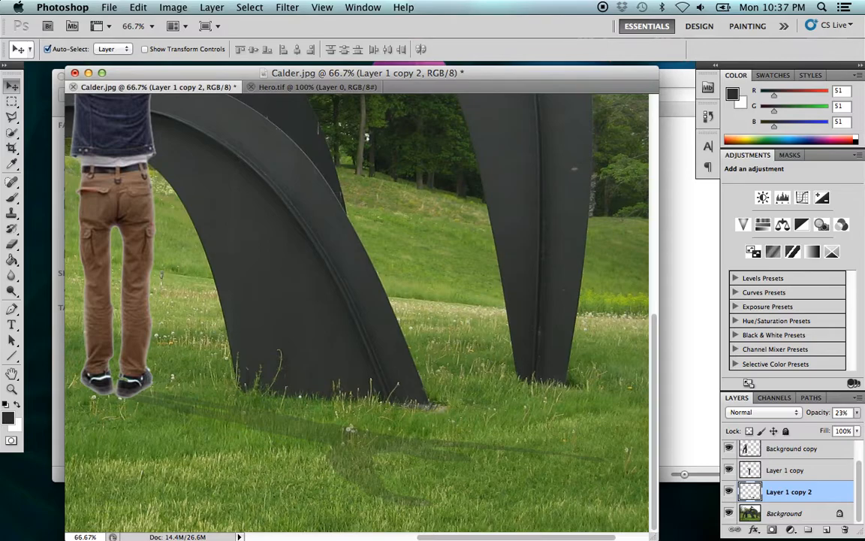
pyautogui.click(138, 8)
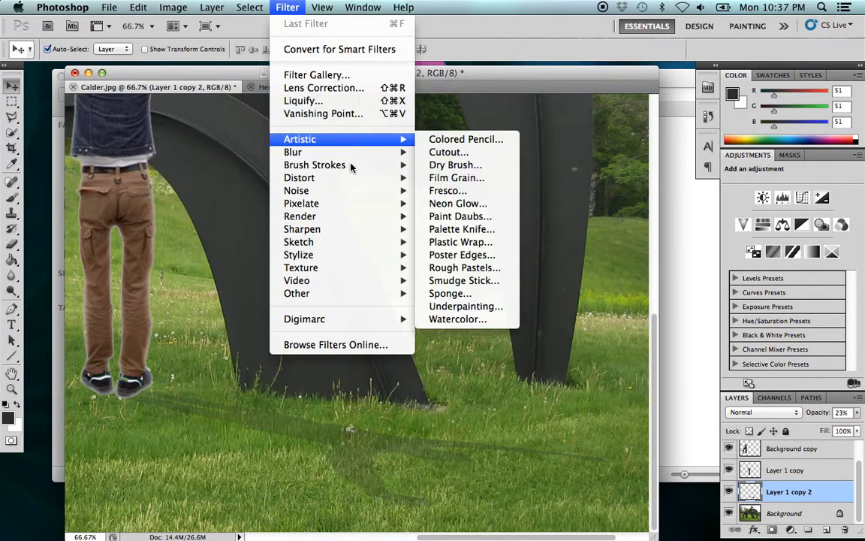
pyautogui.moveTo(346, 152)
pyautogui.click(461, 203)
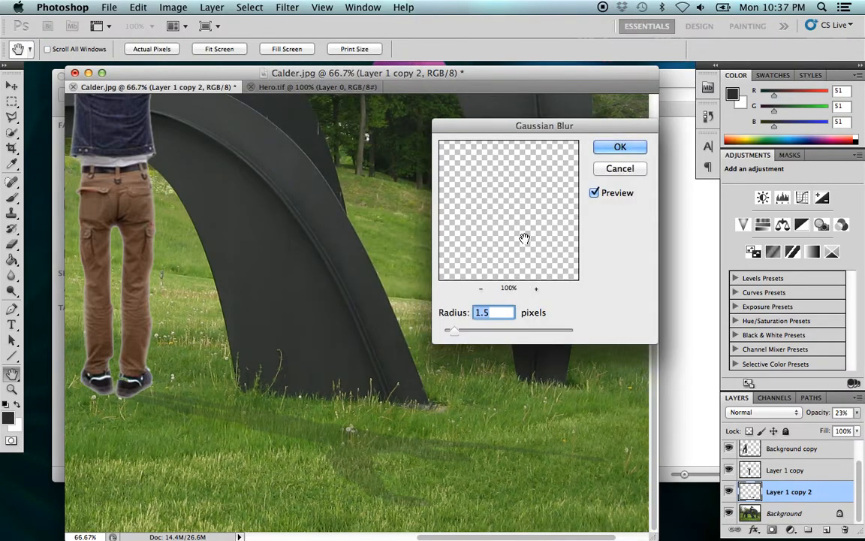
pyautogui.click(481, 289)
pyautogui.click(481, 290)
pyautogui.moveTo(505, 257); pyautogui.dragTo(520, 214)
pyautogui.click(536, 288)
pyautogui.moveTo(531, 276)
pyautogui.mouseDown()
pyautogui.moveTo(517, 236)
pyautogui.moveTo(526, 233)
pyautogui.moveTo(521, 253)
pyautogui.moveTo(518, 238)
pyautogui.moveTo(534, 216)
pyautogui.mouseUp()
pyautogui.click(537, 289)
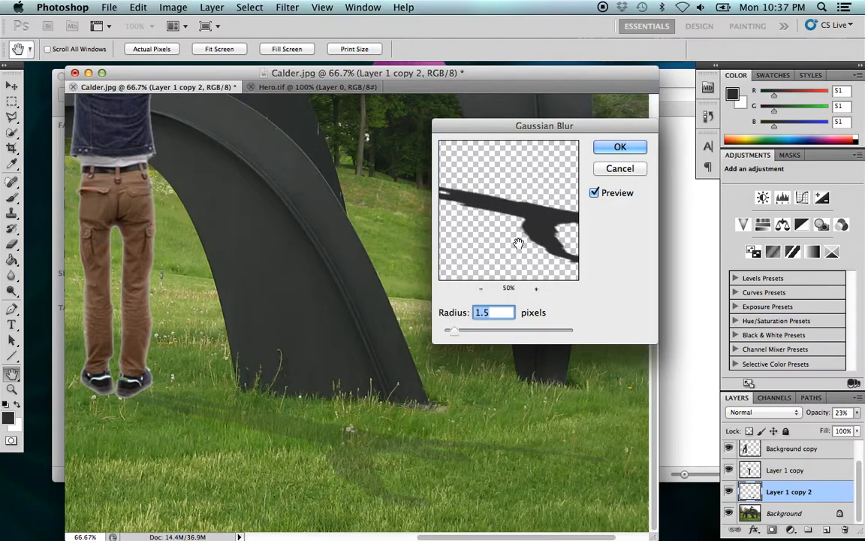
# - Apply the Gaussian Blur to the shadow with a radius of 2.3 pixels and check the whole image
pyautogui.moveTo(449, 331); pyautogui.dragTo(464, 336)
pyautogui.moveTo(468, 335); pyautogui.dragTo(475, 335)
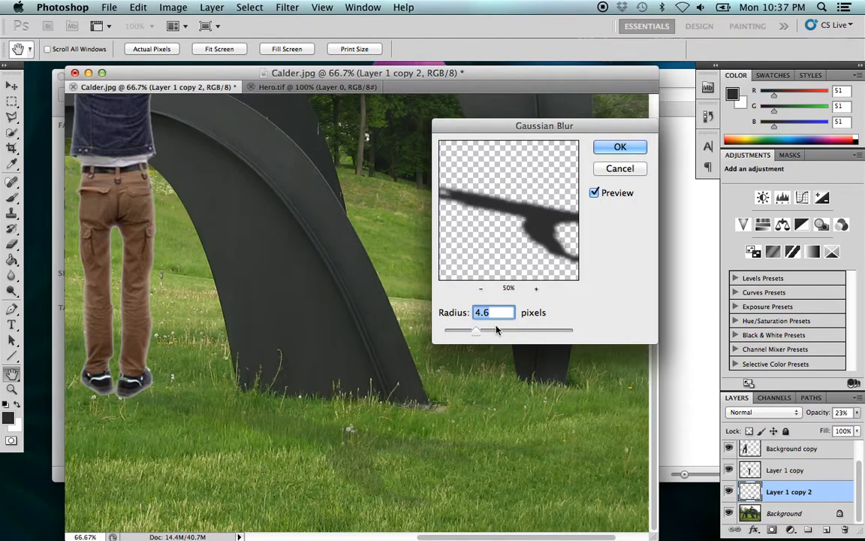
pyautogui.moveTo(476, 330)
pyautogui.mouseDown()
pyautogui.moveTo(522, 332)
pyautogui.moveTo(461, 335)
pyautogui.mouseUp()
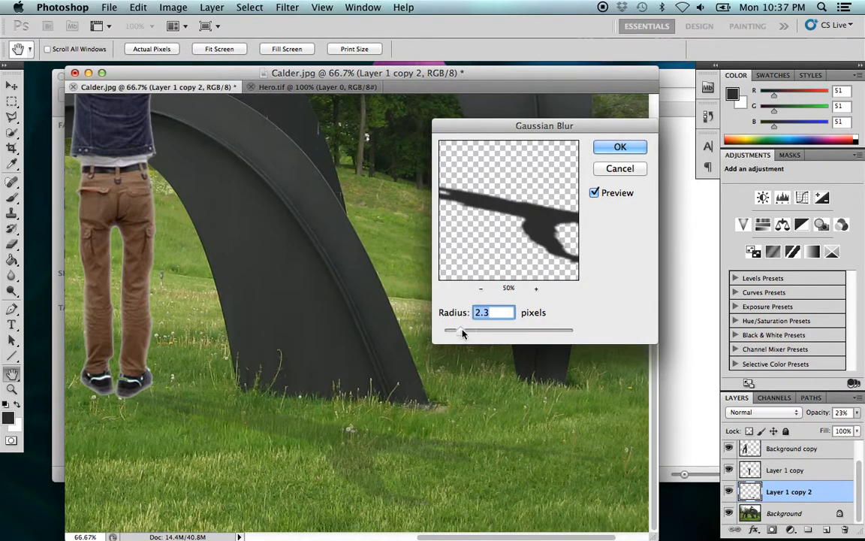
pyautogui.click(630, 151)
pyautogui.keyDown('alt'); pyautogui.click(309, 380); pyautogui.keyUp('alt')
pyautogui.keyDown('alt'); pyautogui.click(309, 380); pyautogui.keyUp('alt')
pyautogui.keyDown('alt'); pyautogui.click(300, 383); pyautogui.keyUp('alt')
pyautogui.keyDown('alt'); pyautogui.click(432, 489); pyautogui.keyUp('alt')
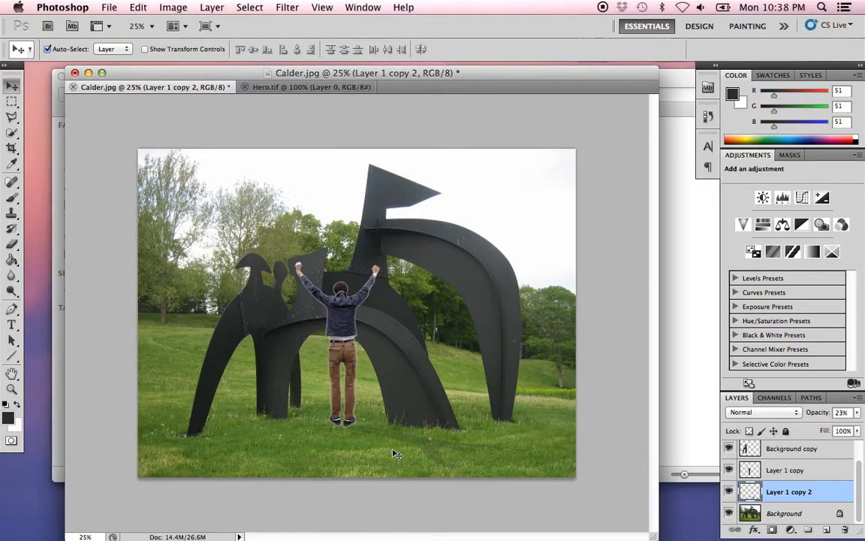